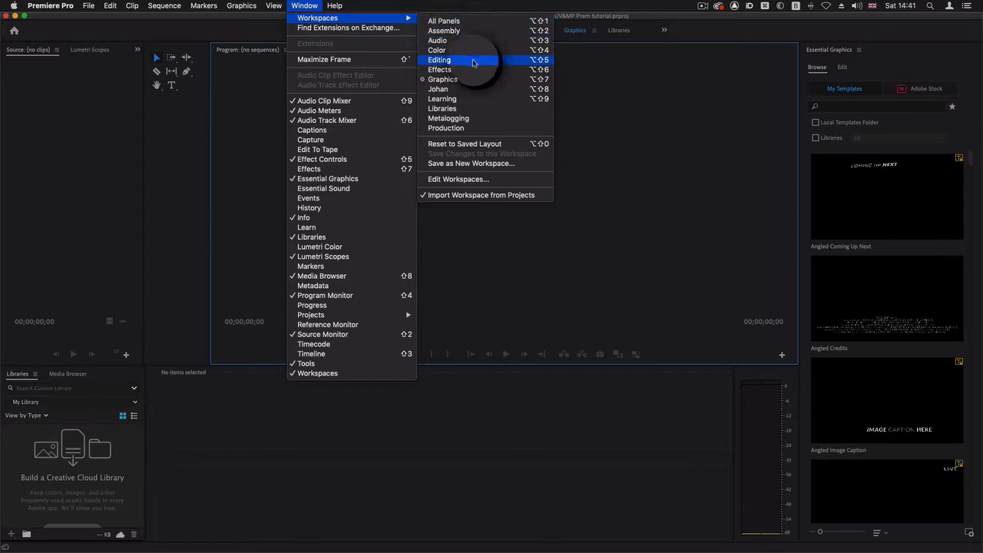
Switch to the Editing workspace.
left_click(474, 60)
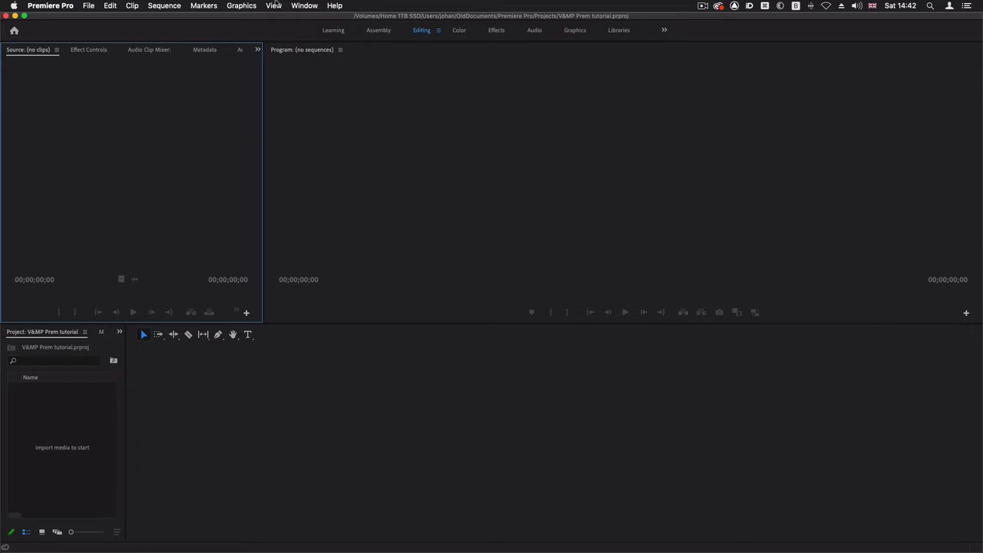
left_click(305, 5)
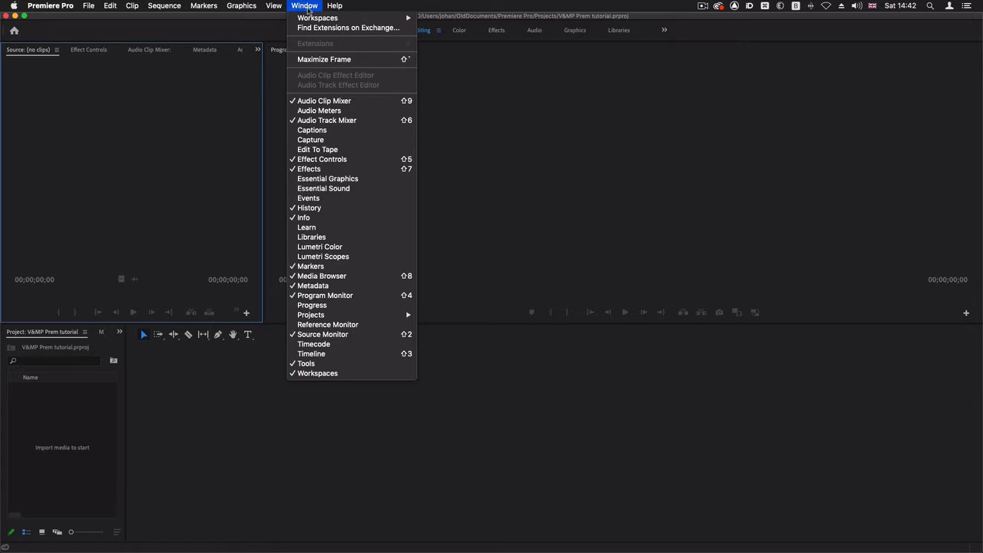
left_click(334, 354)
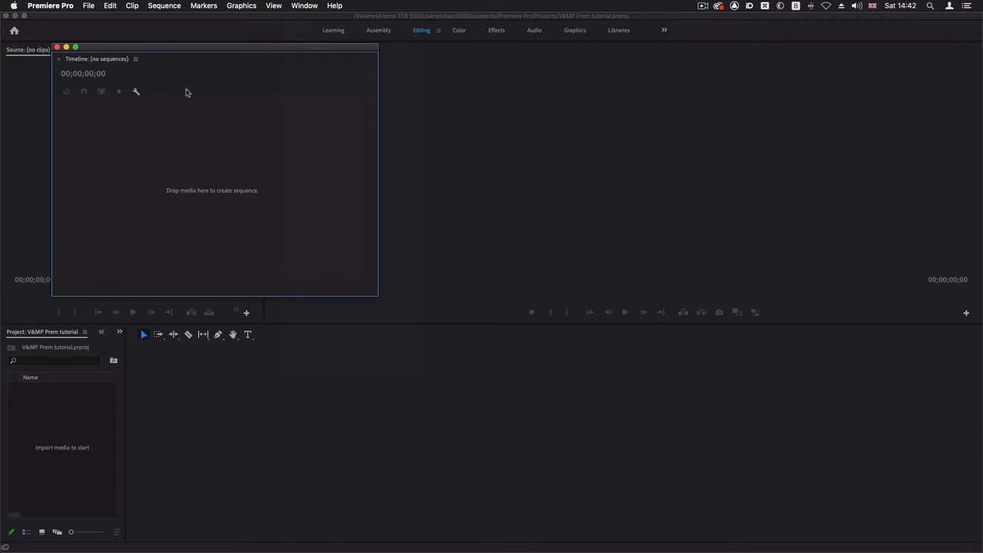
left_click_drag(198, 51, 386, 184)
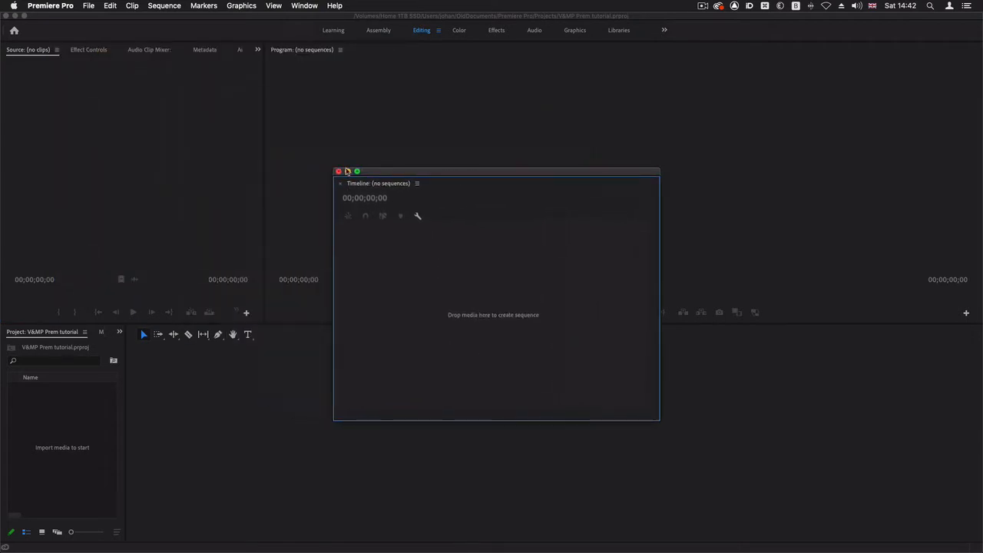
left_click(339, 171)
left_click(293, 5)
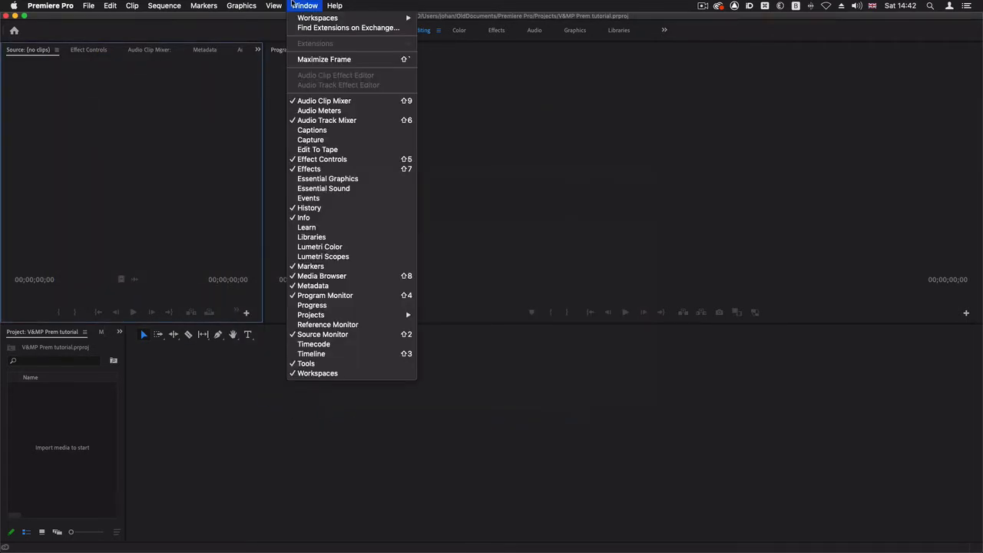
left_click(293, 5)
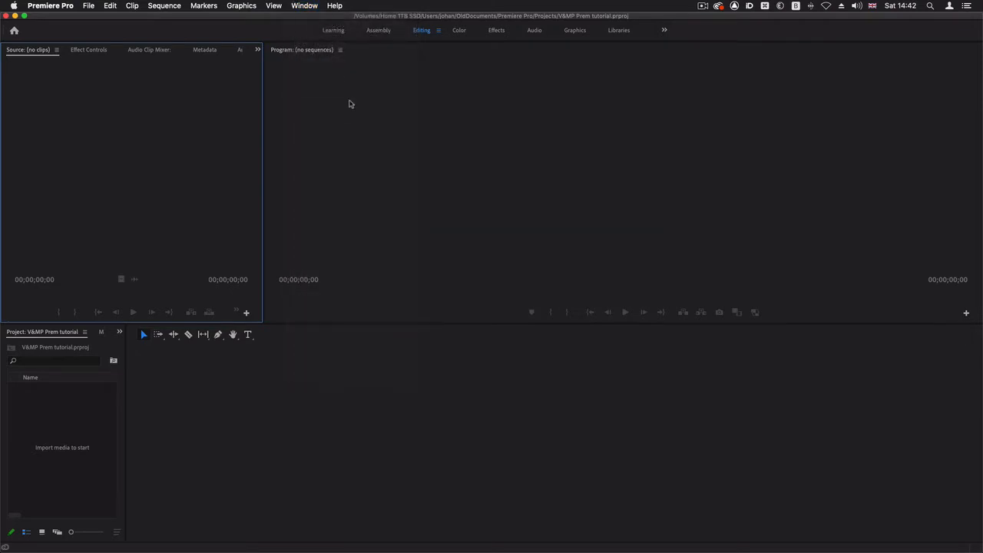
Show the Timeline panel and dock it in the same panel group as Tools, below the Program monitor.
key("shift")
key("shift+3")
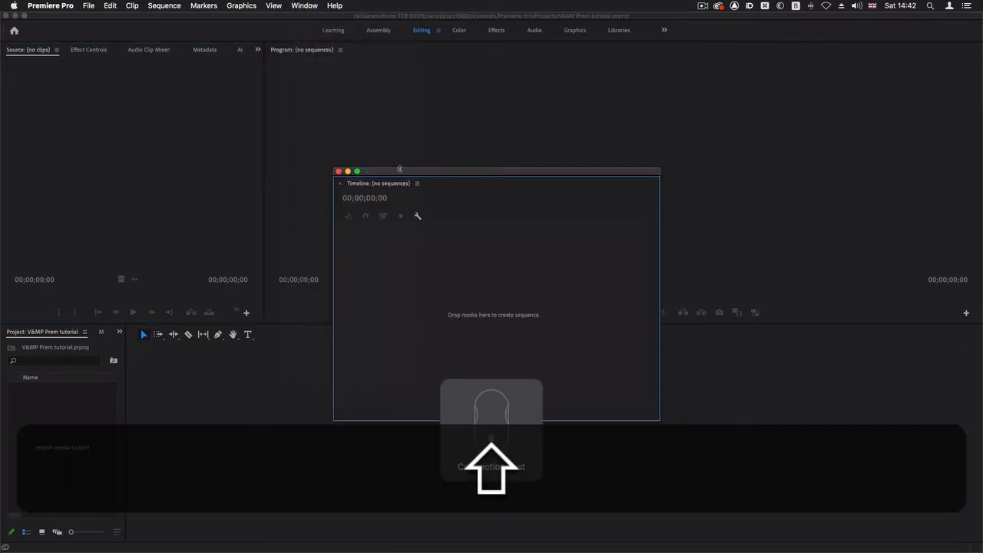
left_click_drag(406, 171, 420, 94)
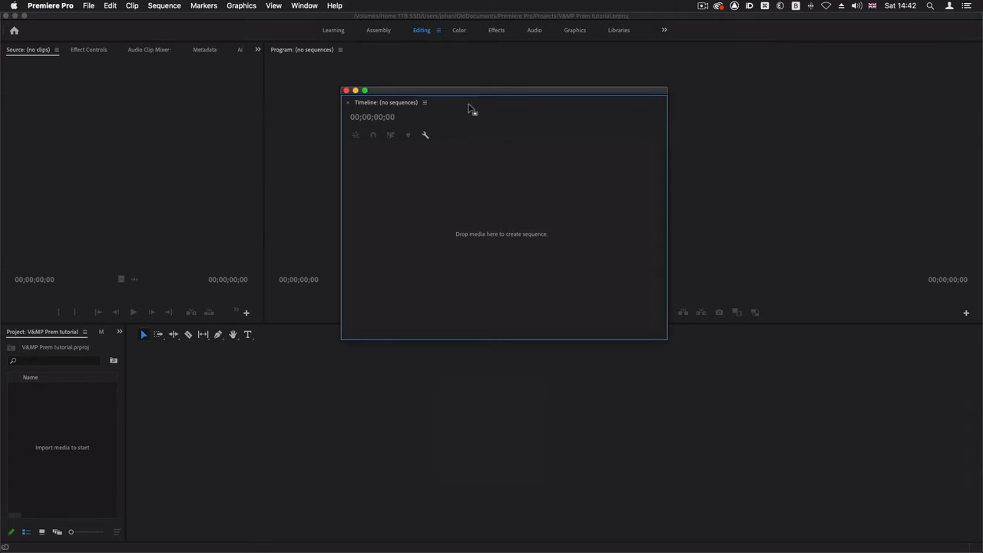
left_click_drag(454, 108, 285, 402)
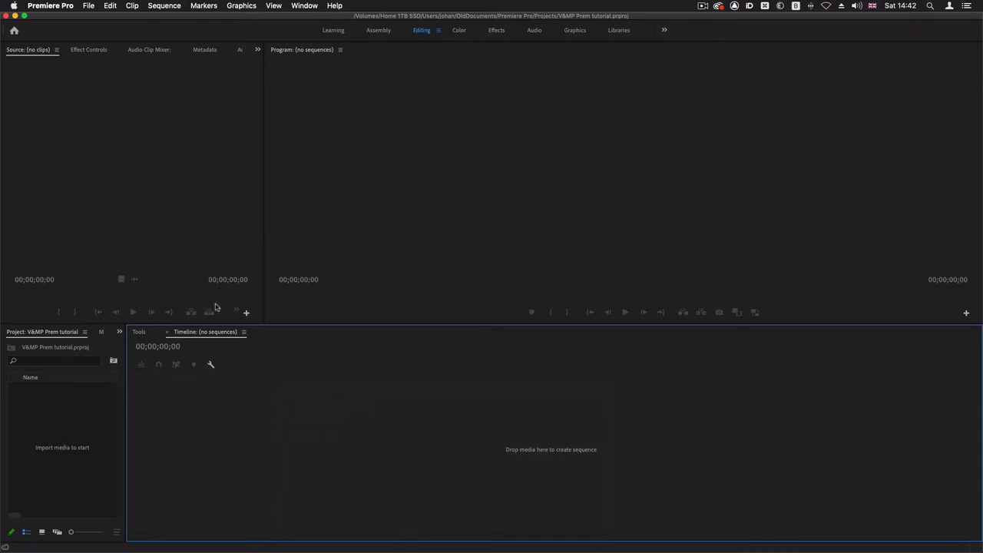
Switch to Finder and import IMG_4828.MOV, Gun_Smoke_1_Side_1762_2K.mov and IMG_0187.MOV from the V&MP clips folder into the Premiere Pro project.
key("super+Tab")
left_click(319, 286)
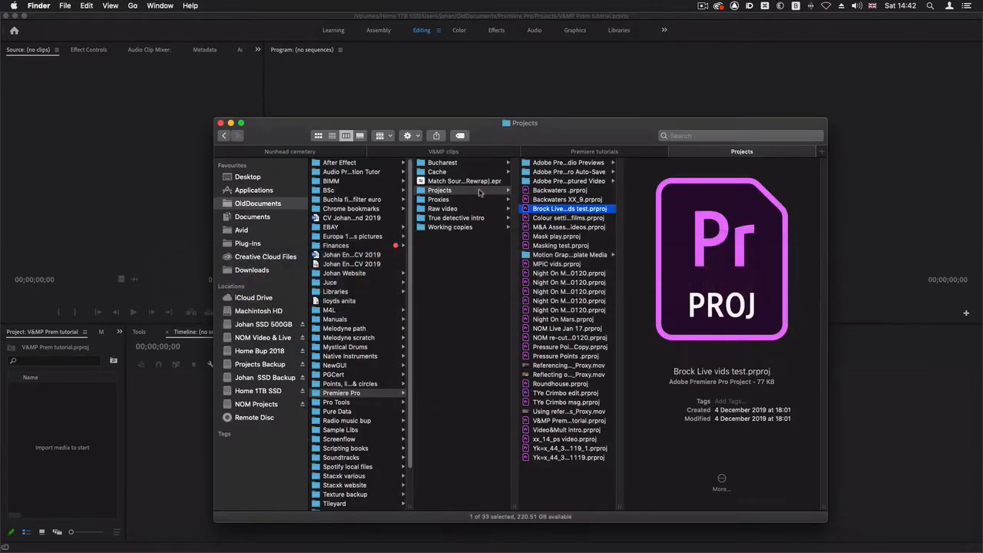
left_click(550, 152)
left_click(470, 149)
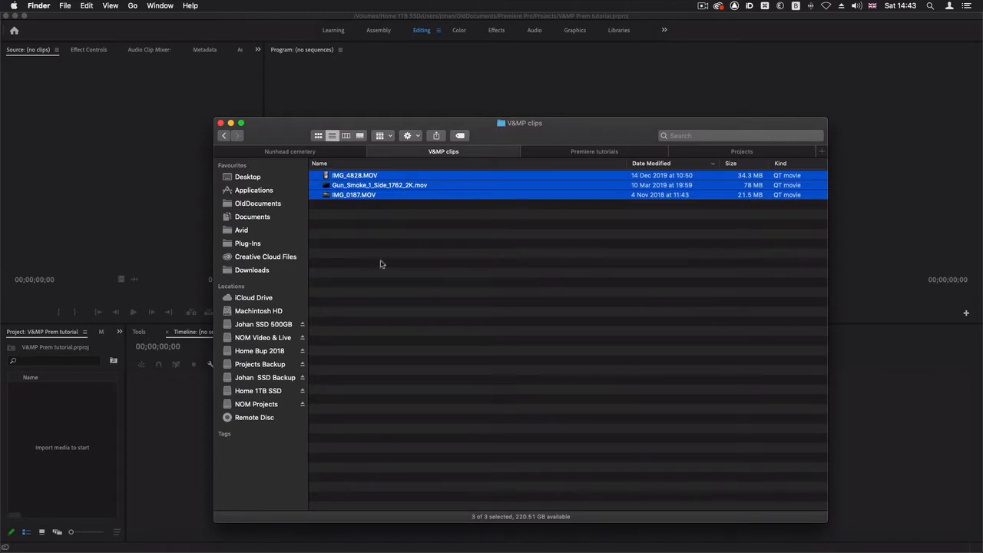
left_click_drag(328, 175, 63, 438)
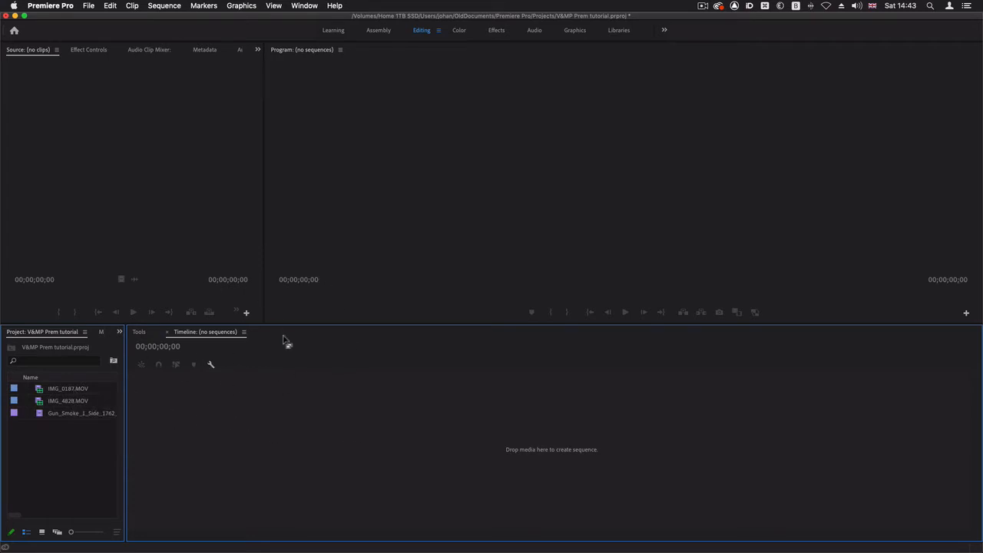
Create a new sequence from the clip IMG_0187.MOV.
left_click(73, 390)
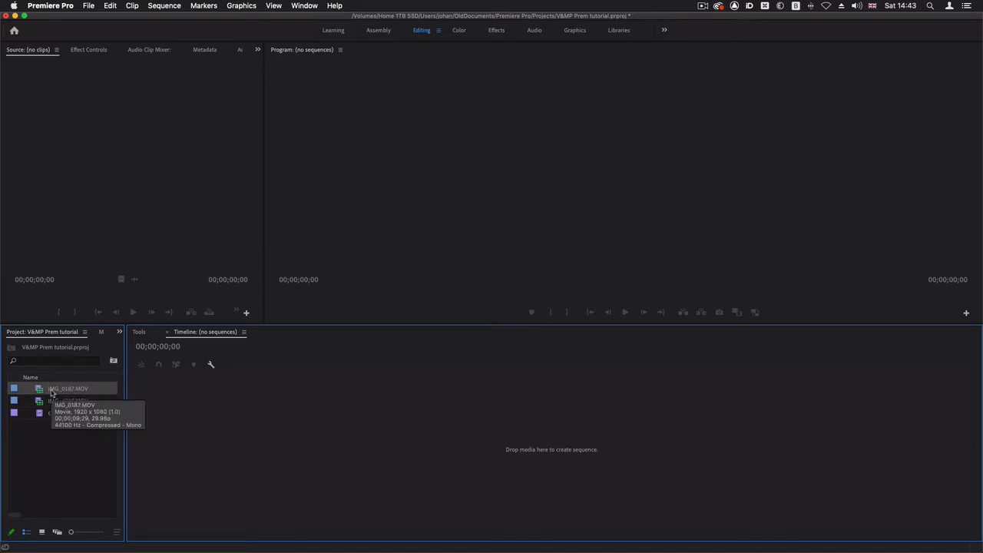
right_click(51, 392)
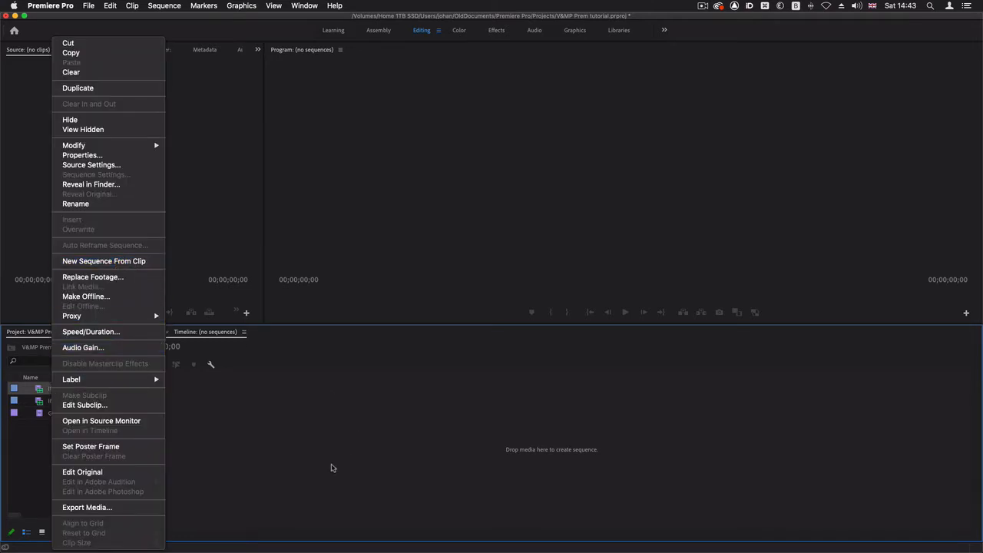
left_click(82, 389)
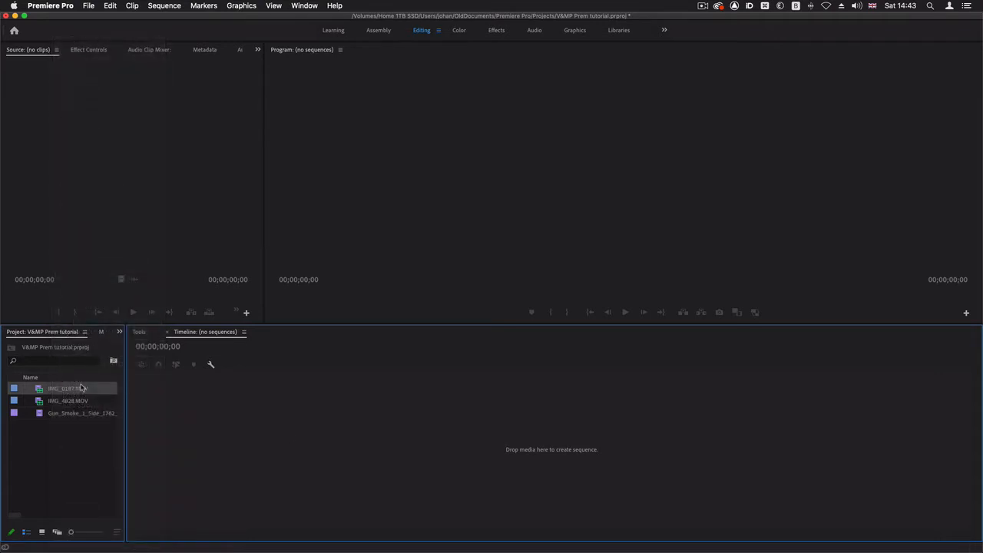
left_click(86, 5)
mouse_move(121, 17)
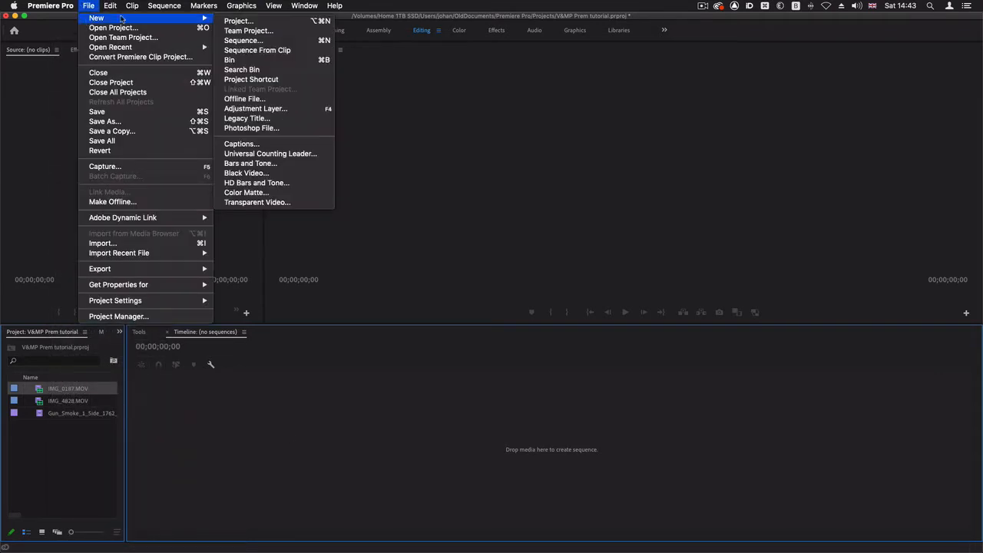
left_click(295, 51)
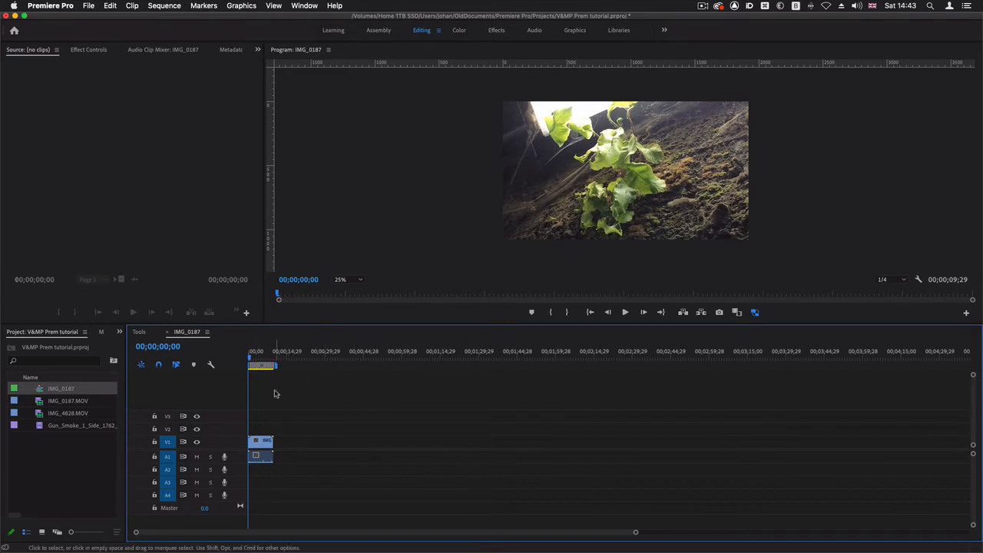
Move the focus through the Source, Program, Timeline and Project panels in turn, ending on the Program monitor.
key("space")
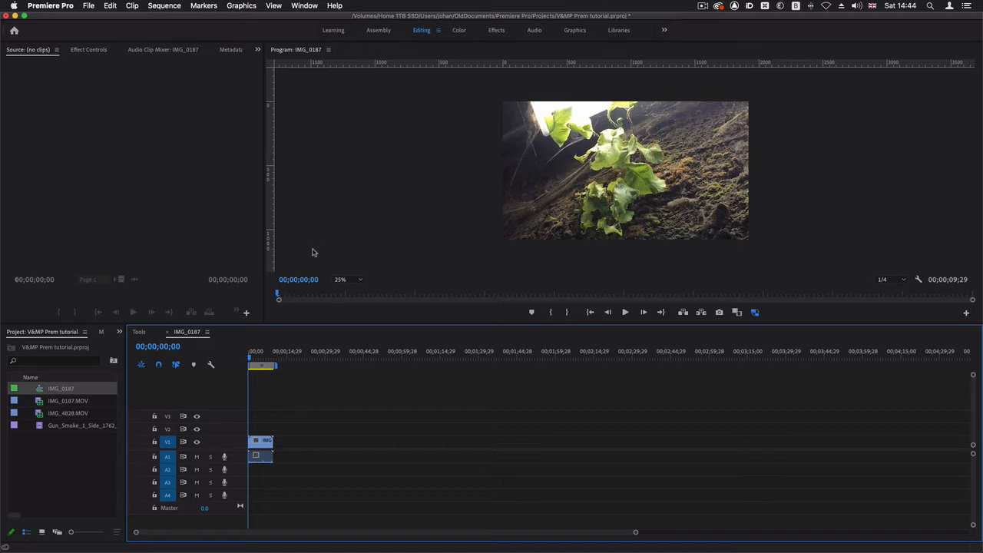
left_click(150, 198)
left_click(347, 196)
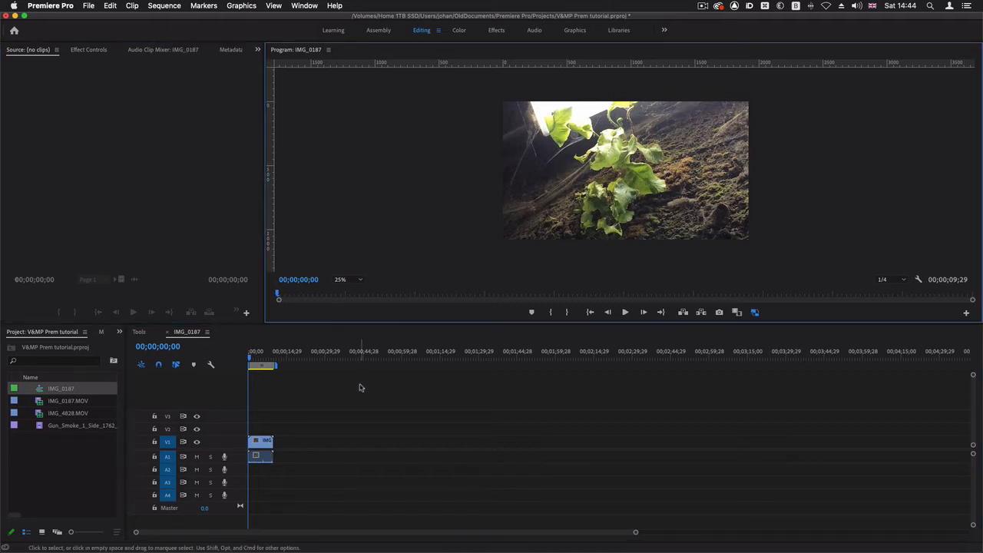
left_click(361, 392)
left_click(63, 458)
left_click(419, 432)
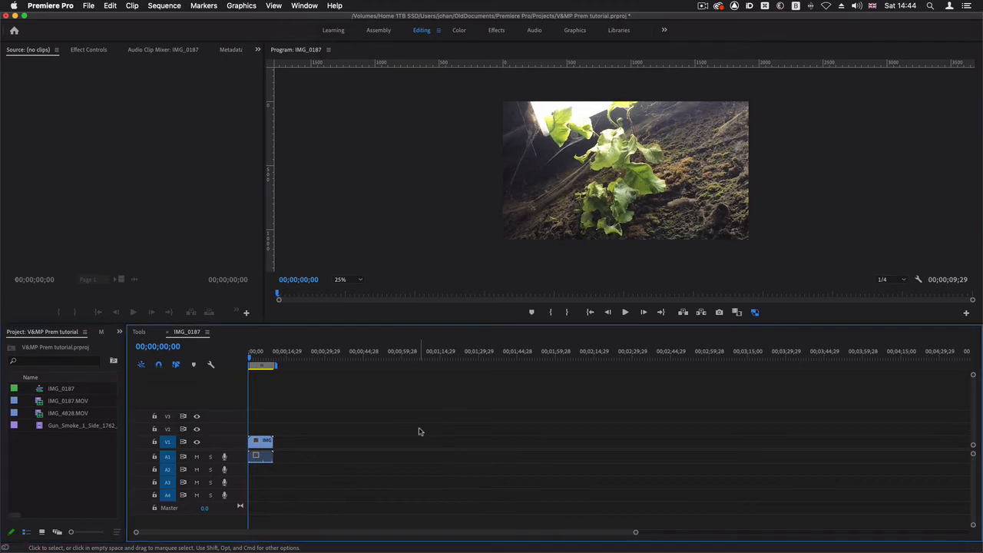
key("shift+1")
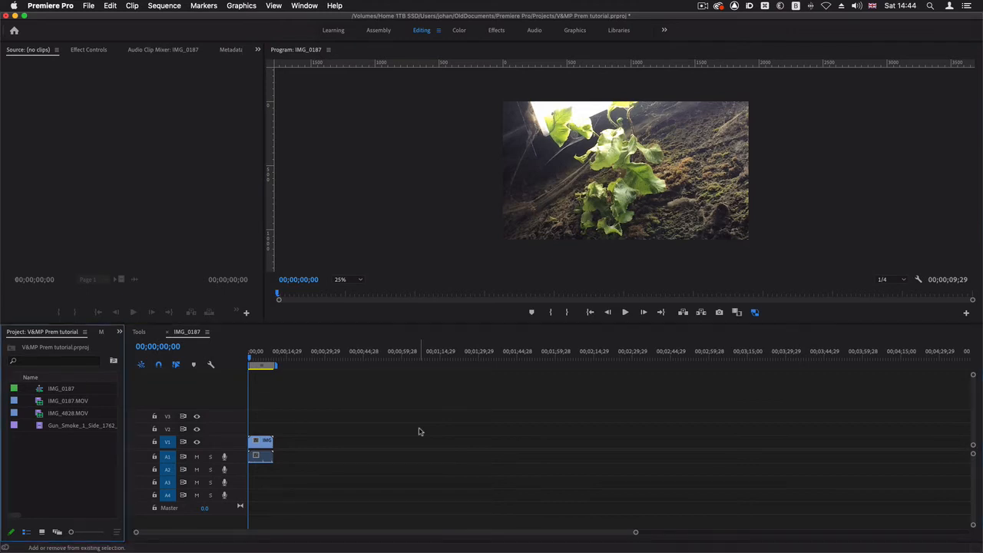
key("shift+2")
key("shift+3")
key("shift+4")
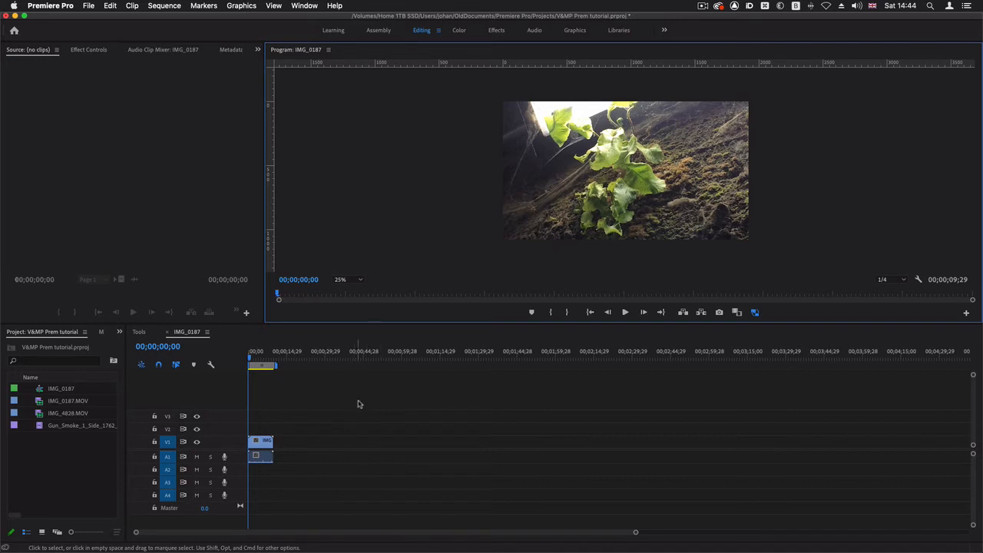
Play the opening frames of the IMG_0187 sequence, stop playback, and return the playhead to the start.
left_click(359, 404)
key("equal")
key("equal")
key("equal")
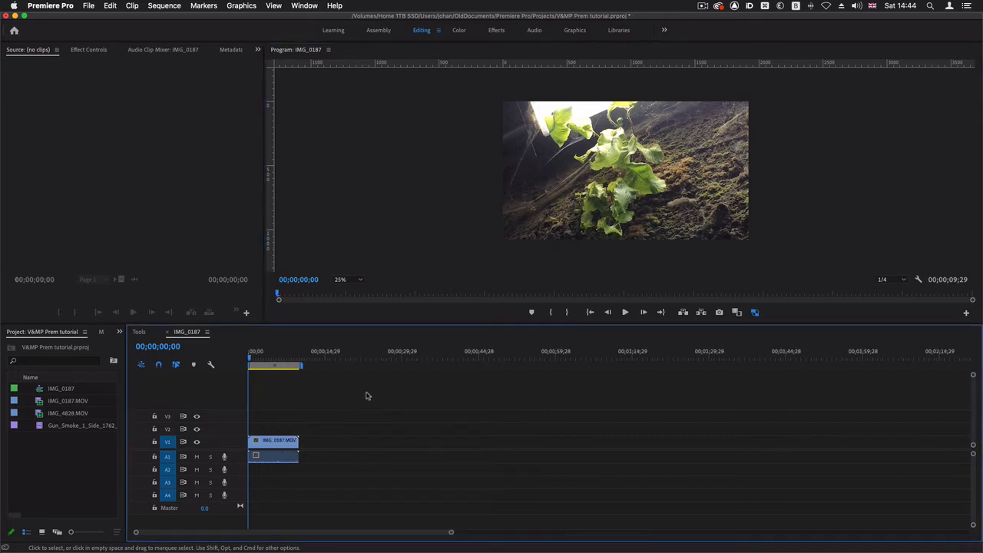
key("minus")
key("equal")
key("equal")
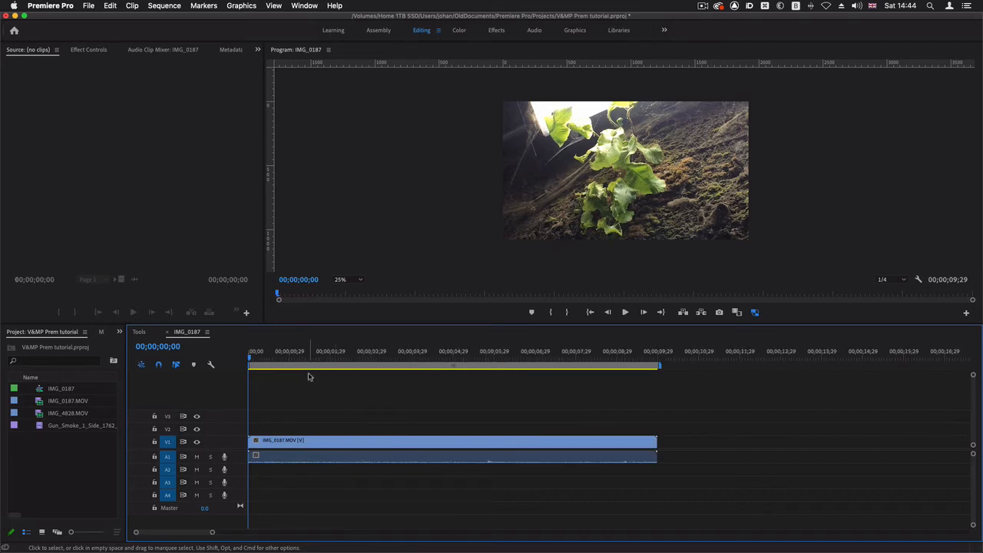
key("space")
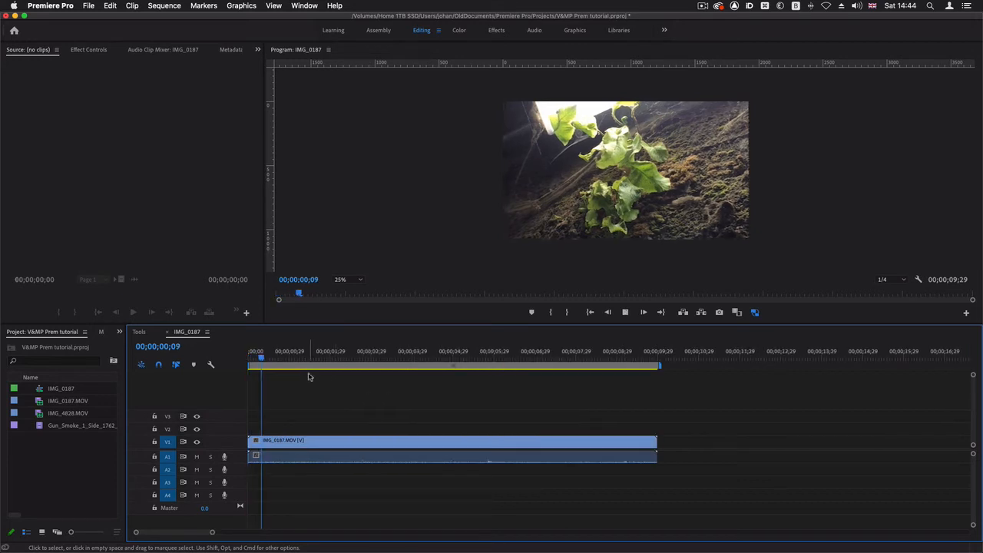
key("space")
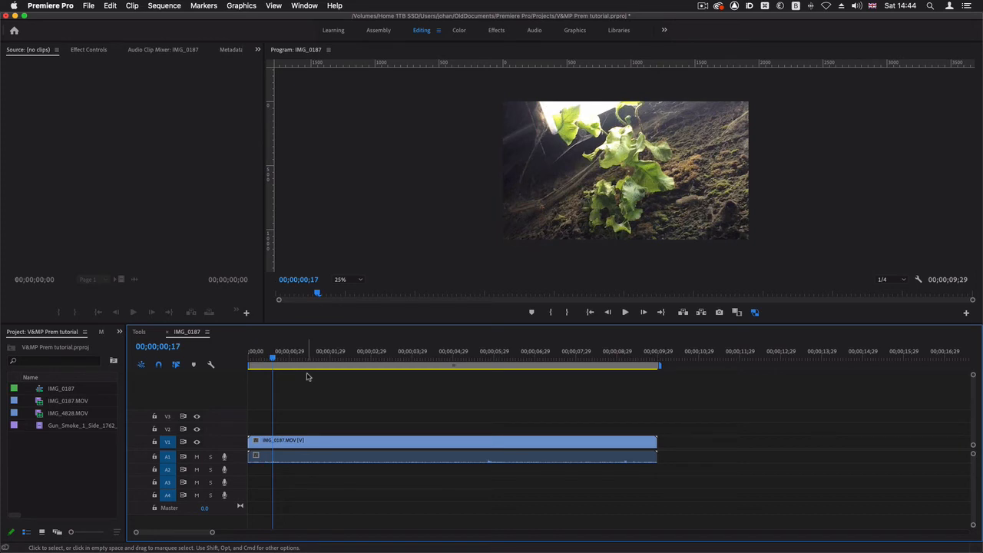
key("Home")
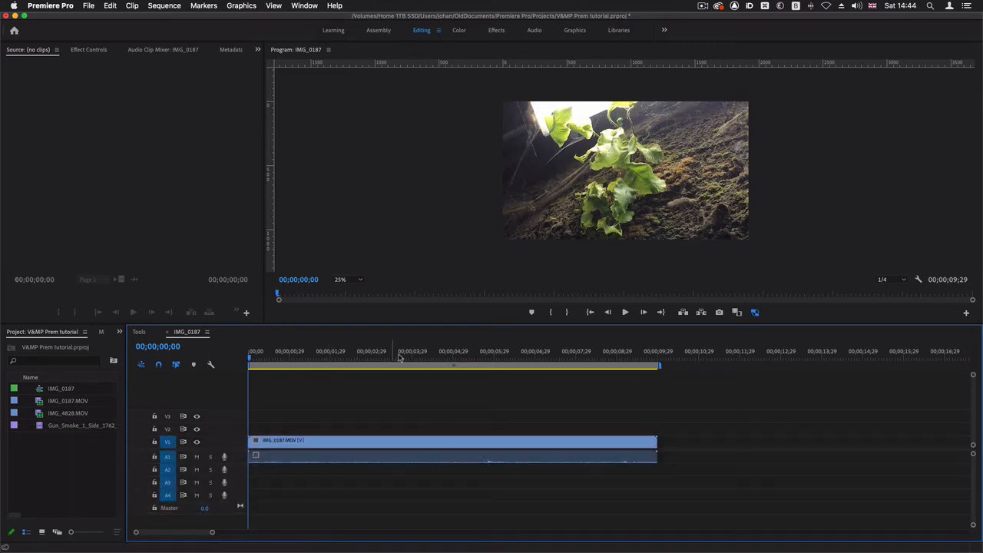
Check several points along the IMG_0187 clip and place the playhead at 00;00;02;24.
left_click(438, 359)
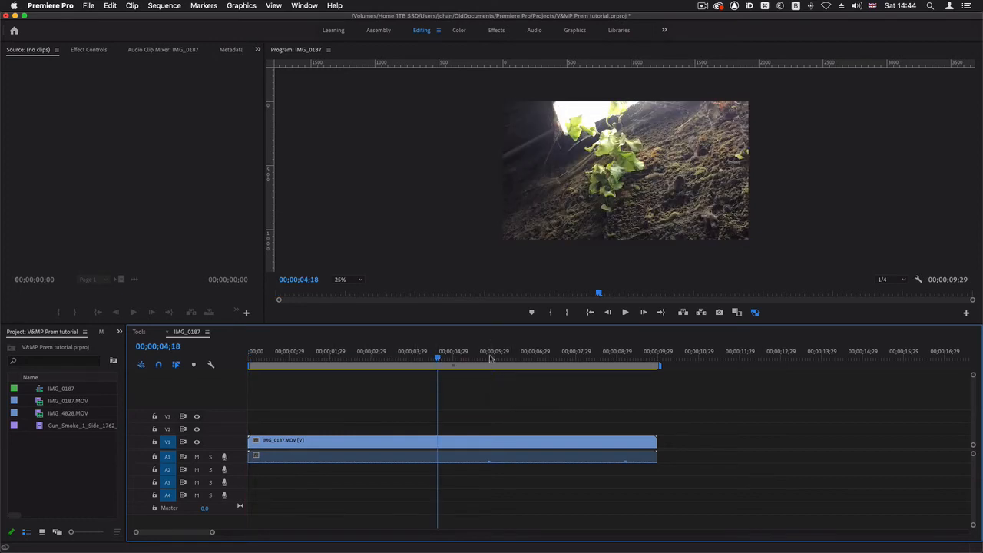
left_click(523, 357)
left_click(586, 358)
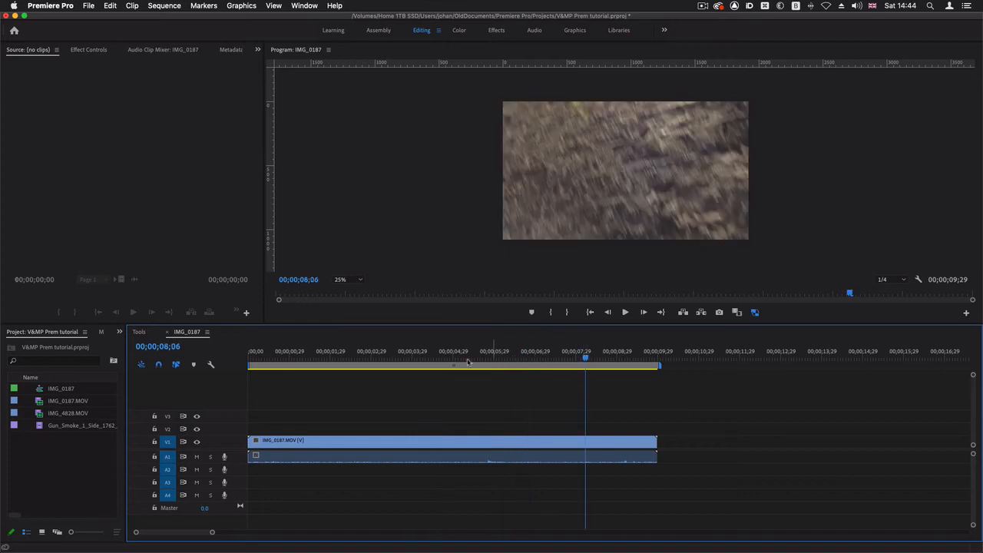
left_click(391, 359)
left_click(364, 359)
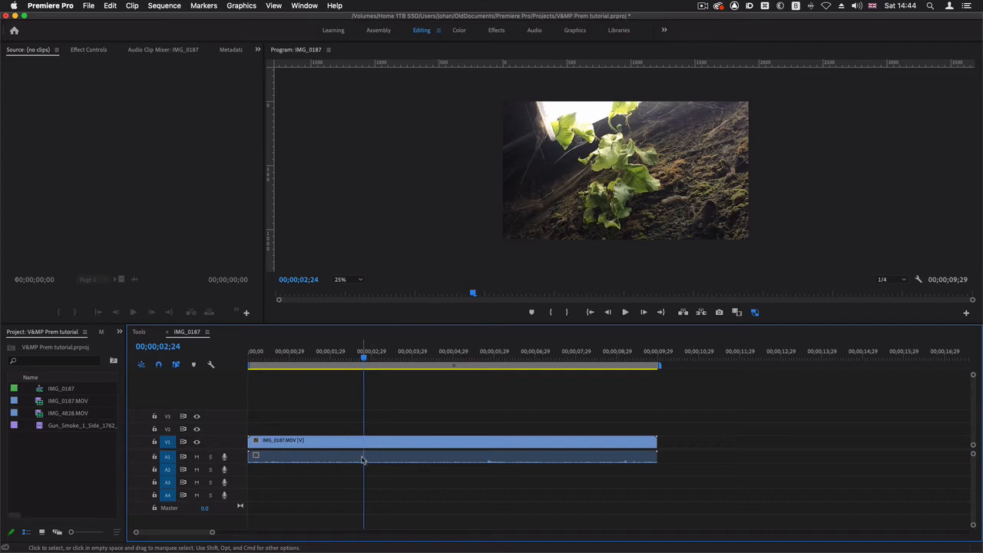
Split the IMG_0187 clip with the Razor tool at the playhead and at about 3.9 and 5.7 seconds, and return to the Selection tool.
key("c")
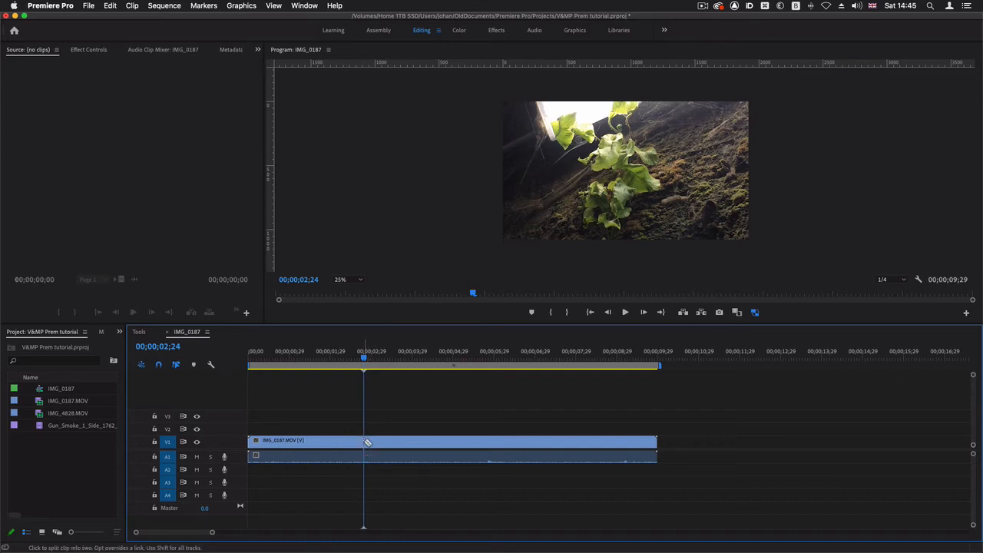
left_click(367, 442)
left_click(407, 440)
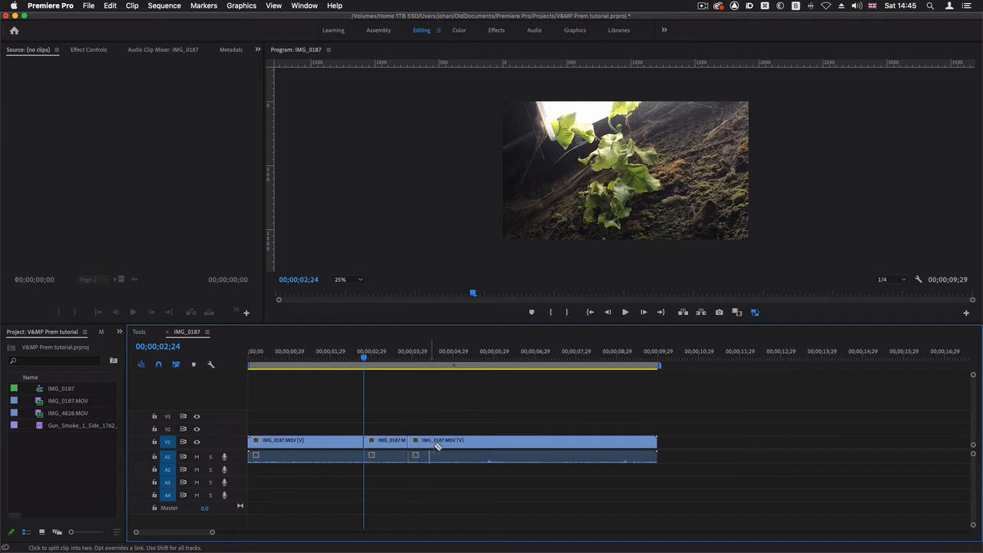
left_click(482, 440)
key("v")
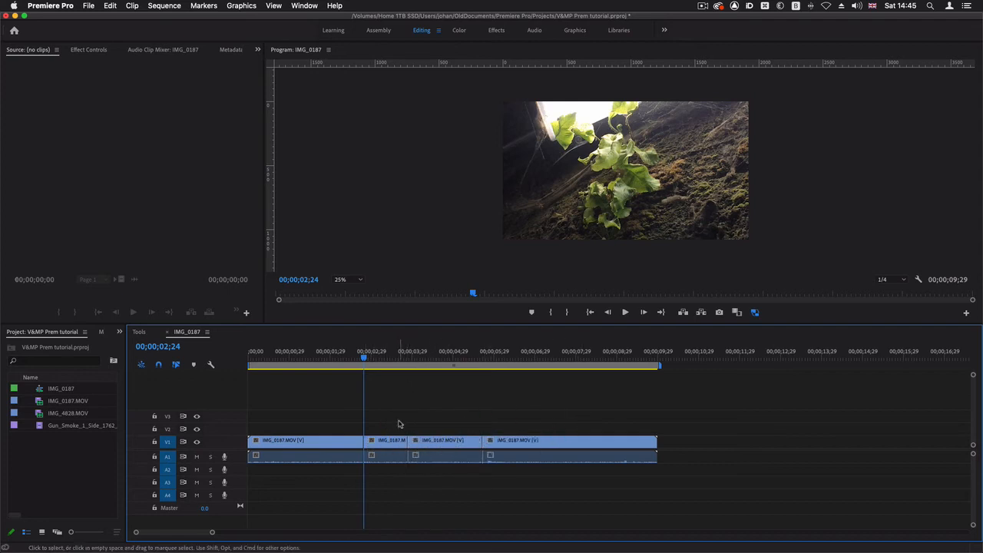
Try deleting the second segment of the split clip, and undo the deletion.
left_click(437, 444)
left_click(378, 447)
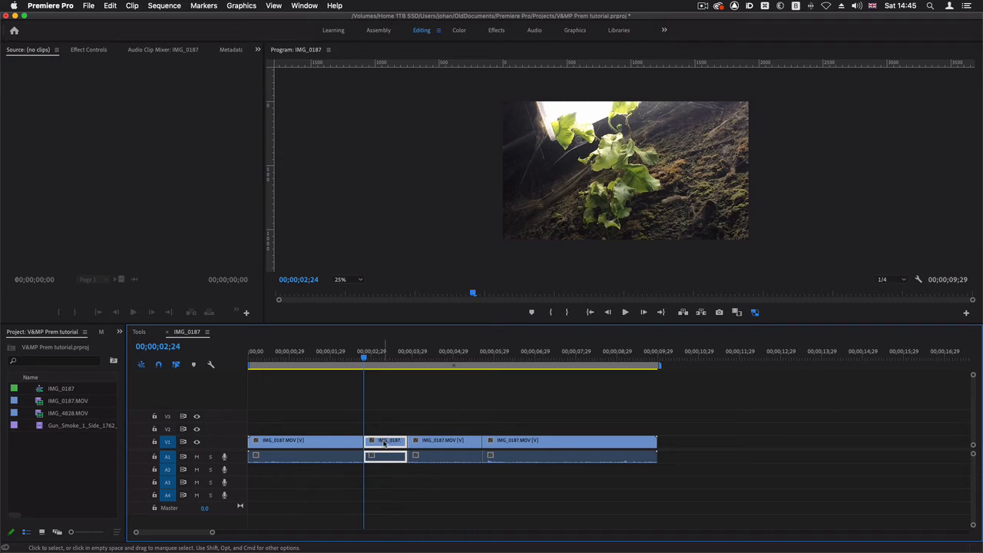
key("Delete")
key("super+z")
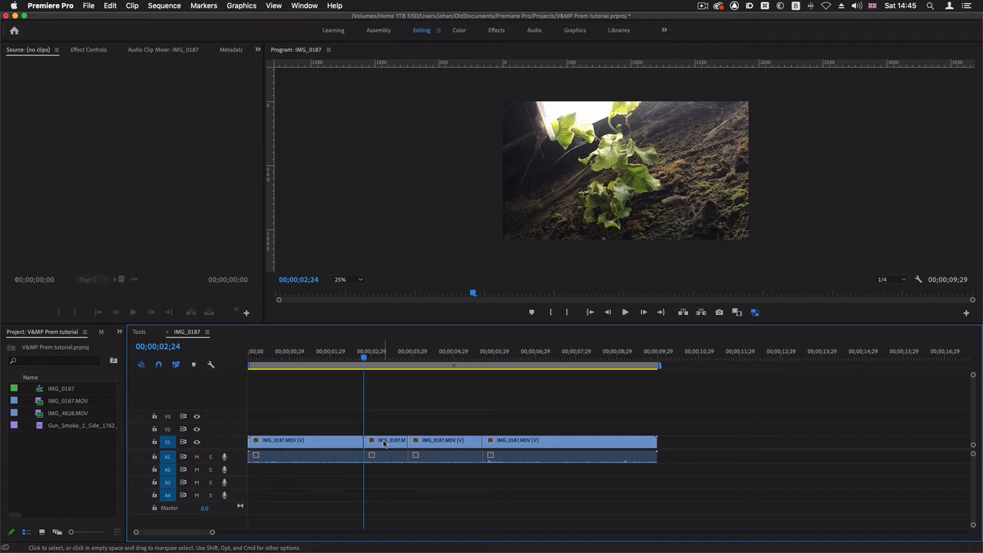
Set the label colour of the last two IMG_0187.MOV segments to Forest.
left_click(459, 448)
left_click(526, 445, "shift")
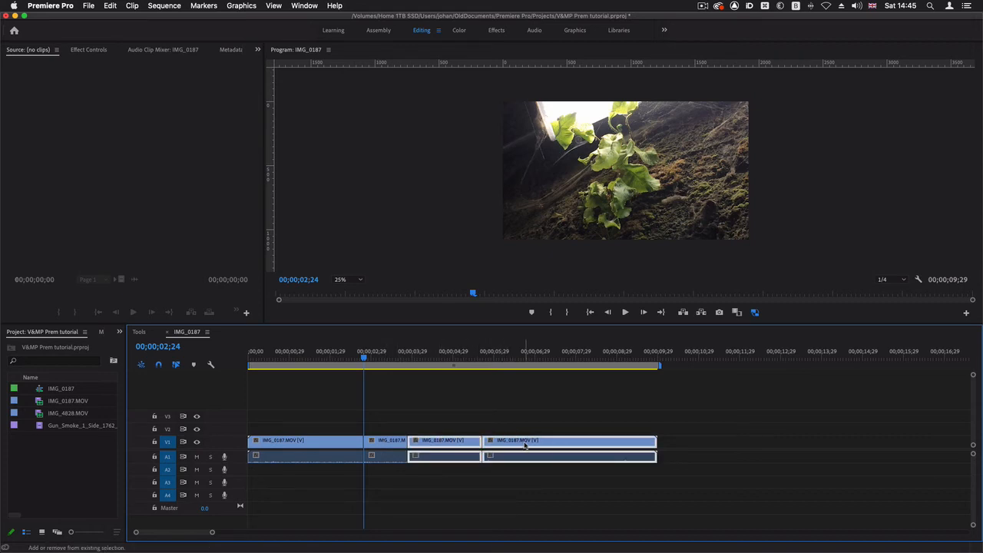
right_click(447, 442)
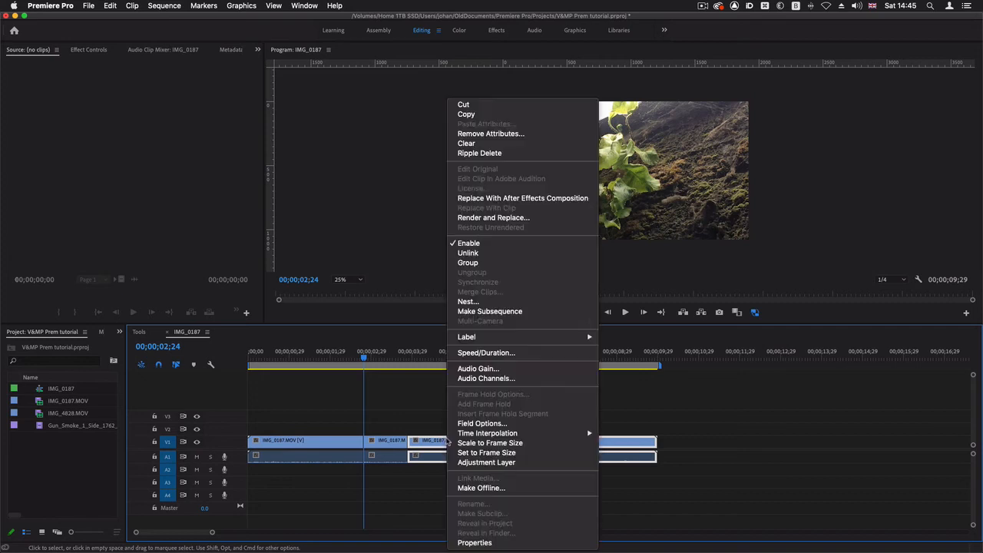
mouse_move(506, 341)
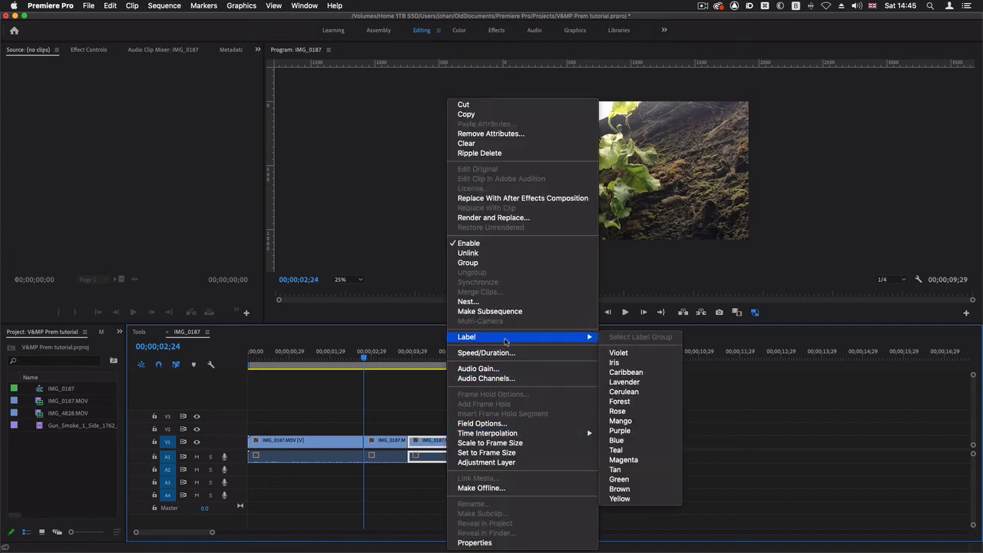
left_click(639, 402)
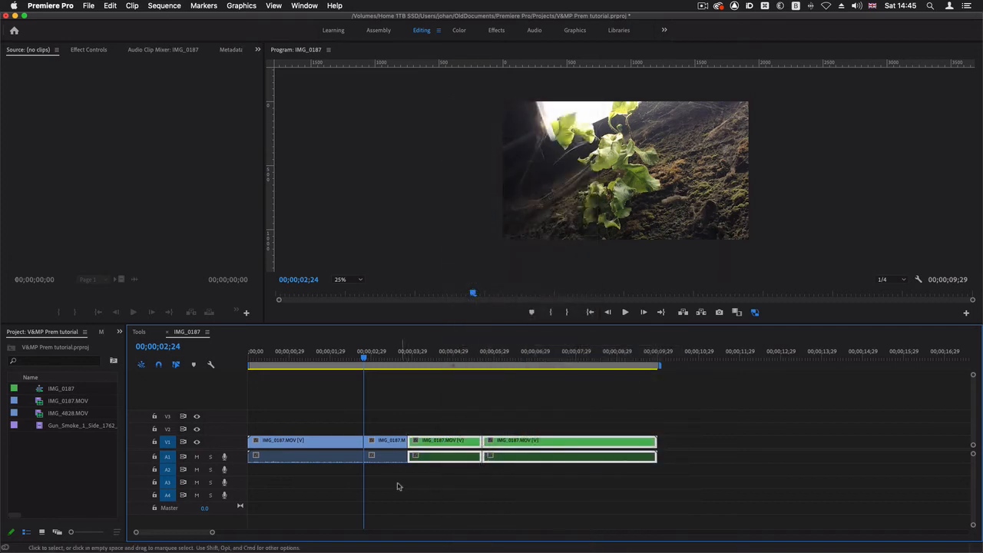
Try an ordinary delete of the short second segment, and undo it.
left_click(388, 441)
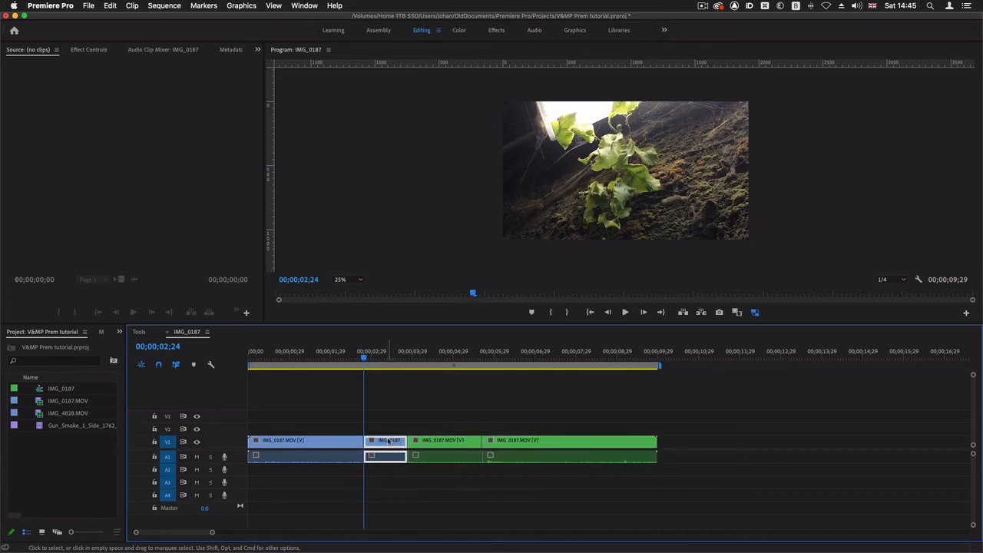
key("Delete")
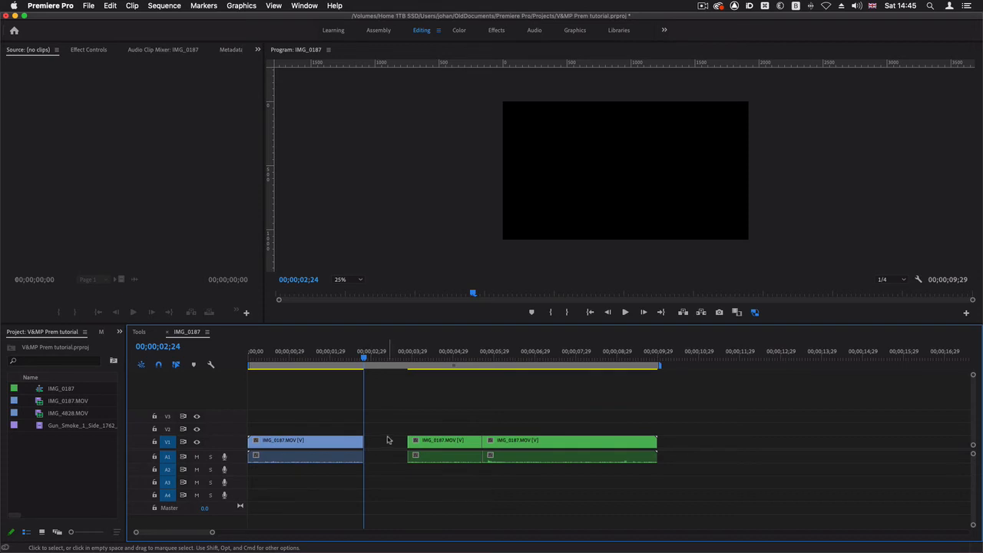
key("super+z")
Try a Ripple Delete on the short second segment, and undo it.
left_click(390, 447)
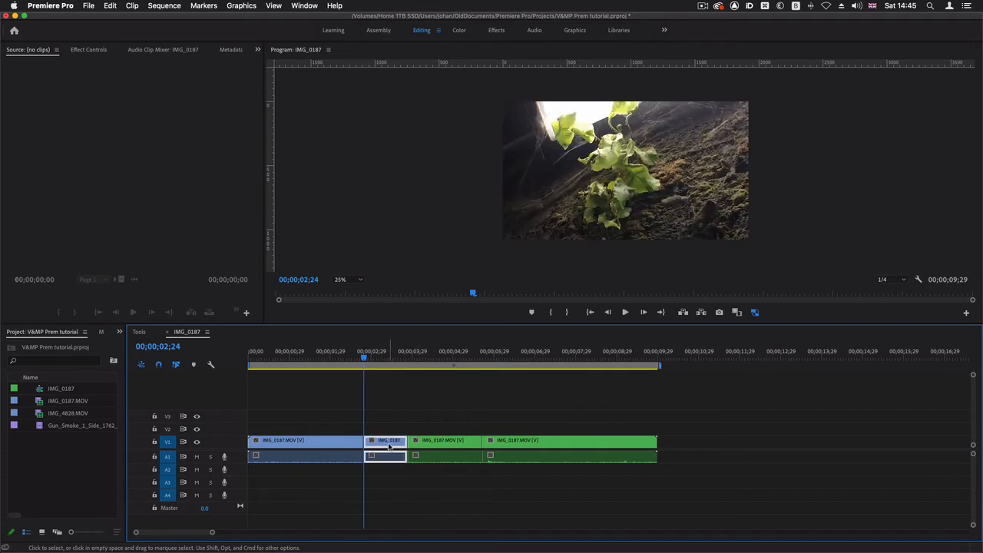
right_click(389, 447)
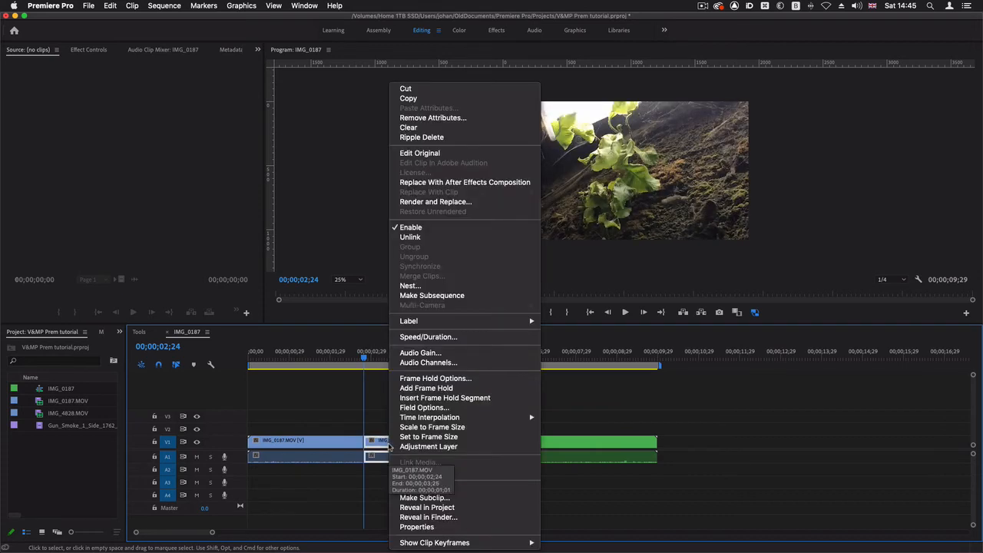
left_click(424, 138)
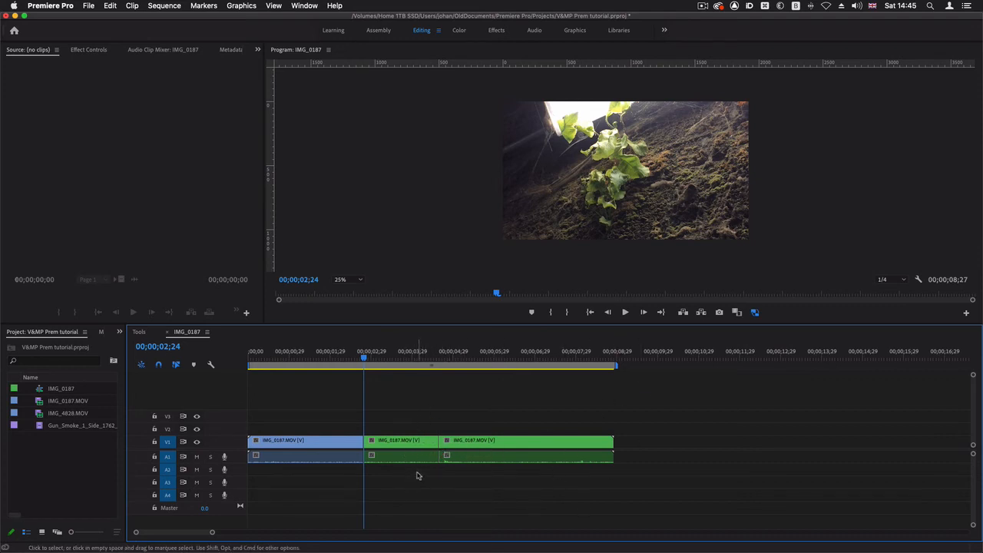
key("super+shift+v")
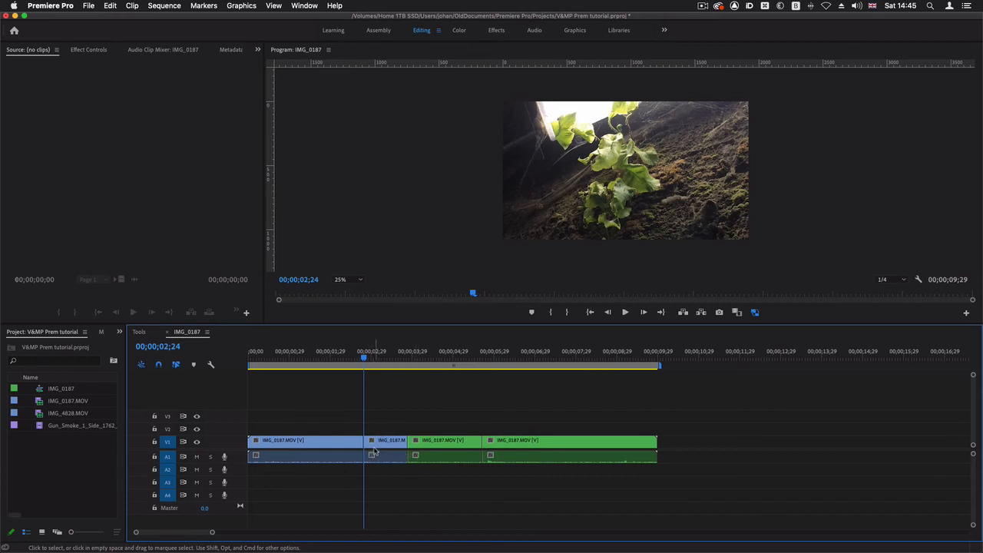
Ripple delete the short second segment so the Forest-labelled segments close up against the first one.
left_click(378, 444)
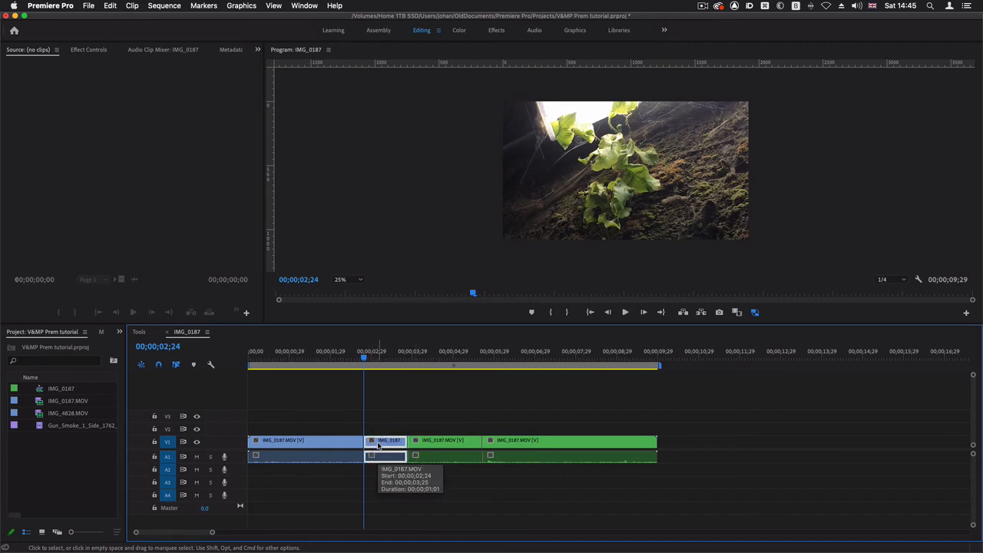
right_click(385, 444)
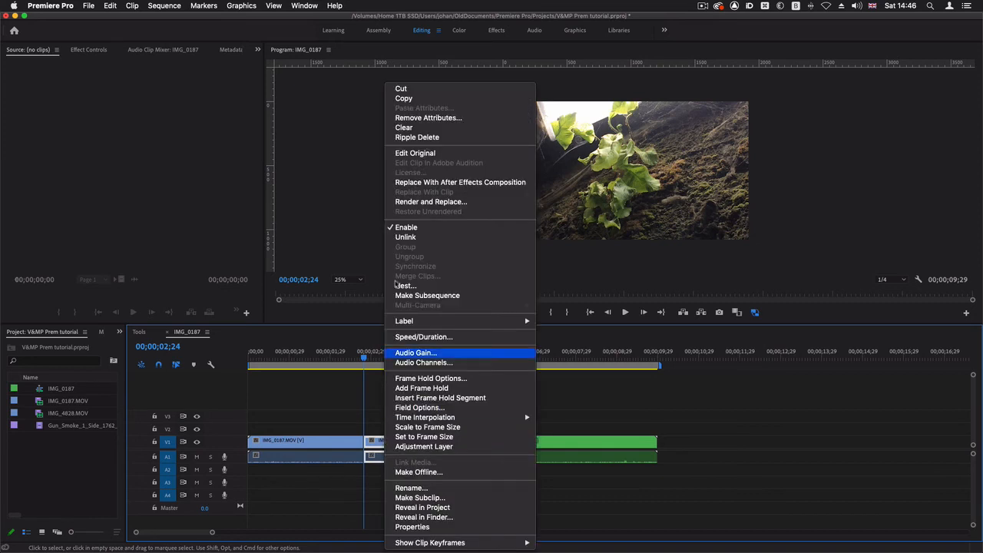
left_click(367, 513)
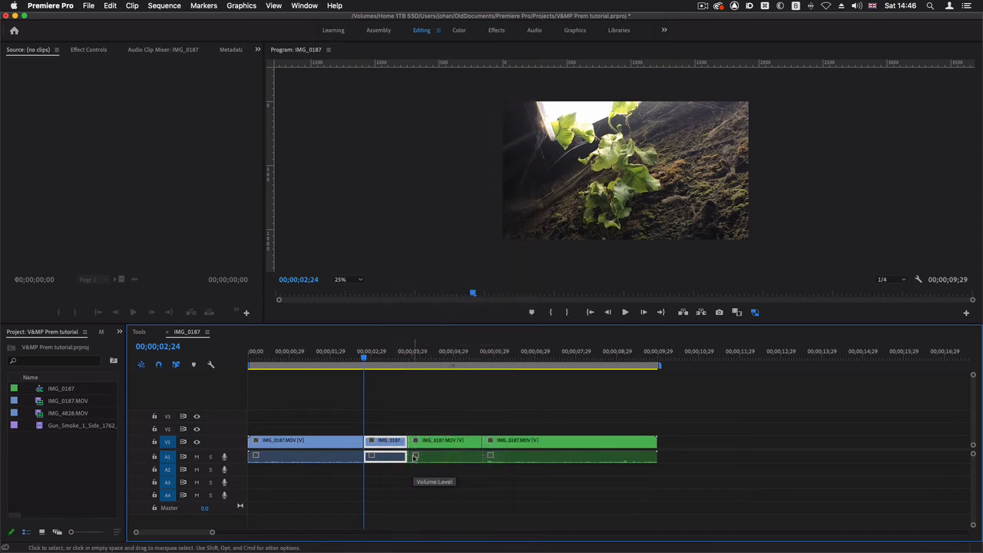
key("shift+Delete")
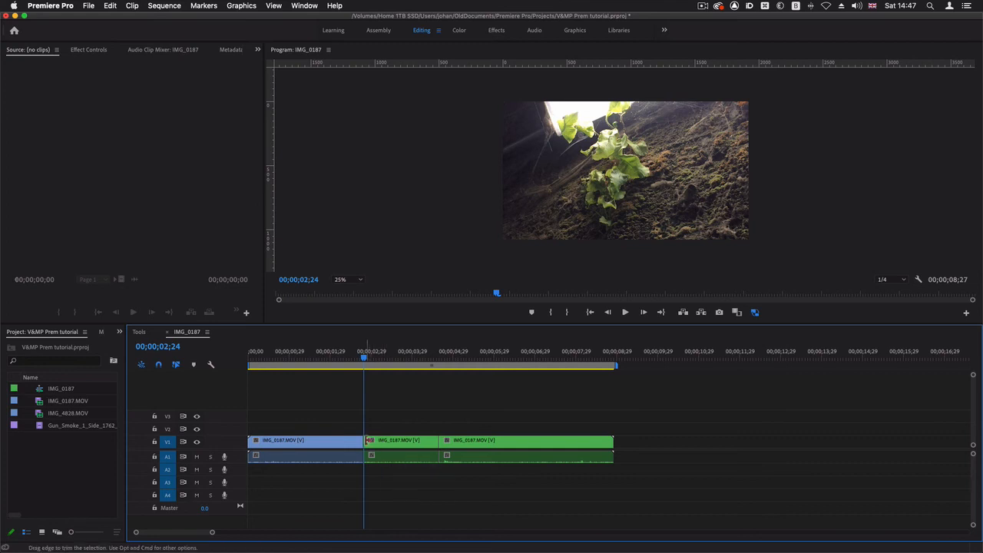
Apply the default transitions at the cut between the first segment and the first Forest-labelled segment.
left_click(384, 446)
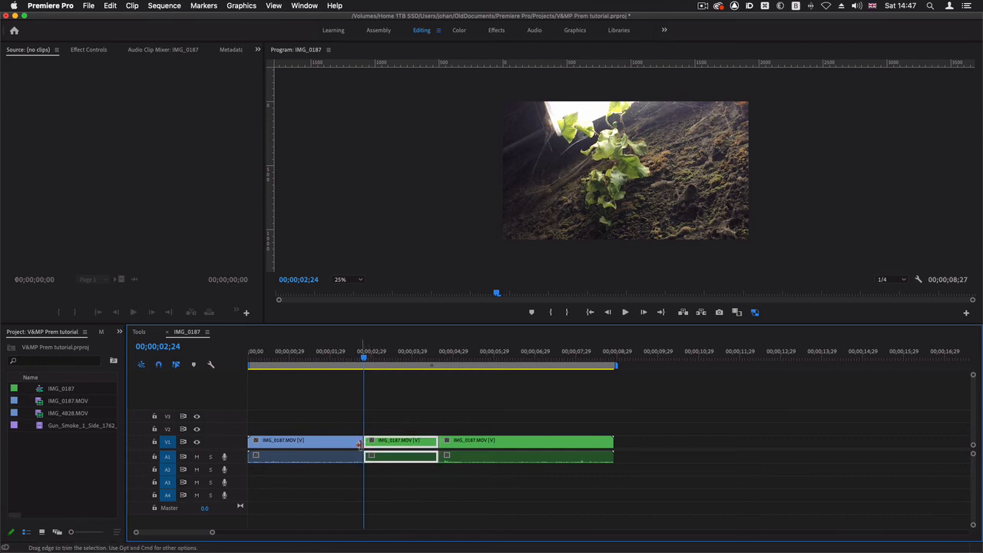
left_click(360, 444)
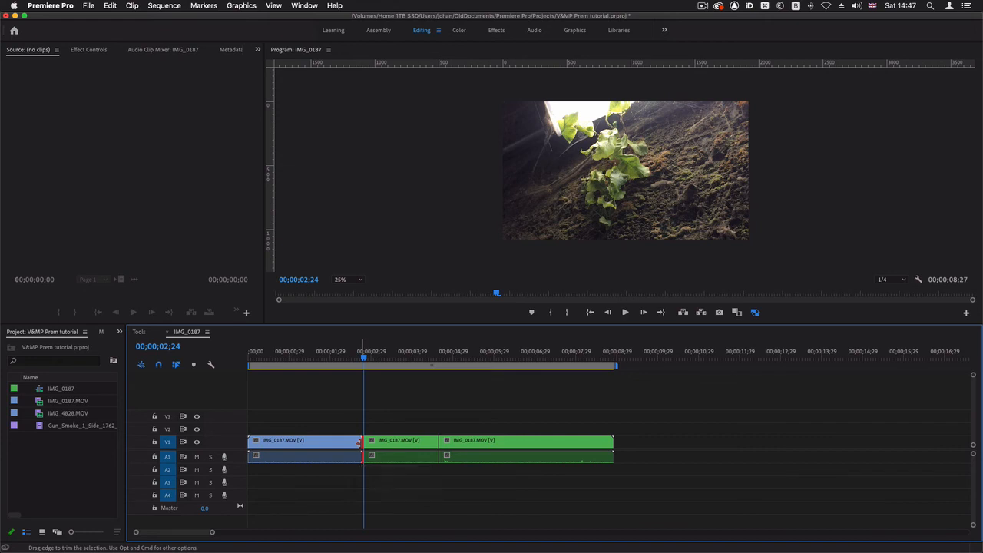
right_click(361, 446)
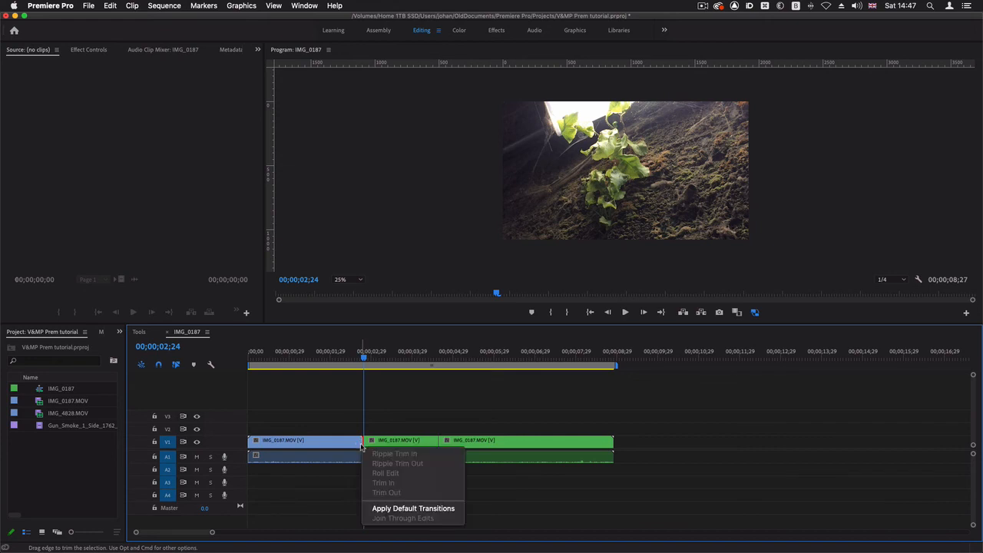
left_click(413, 509)
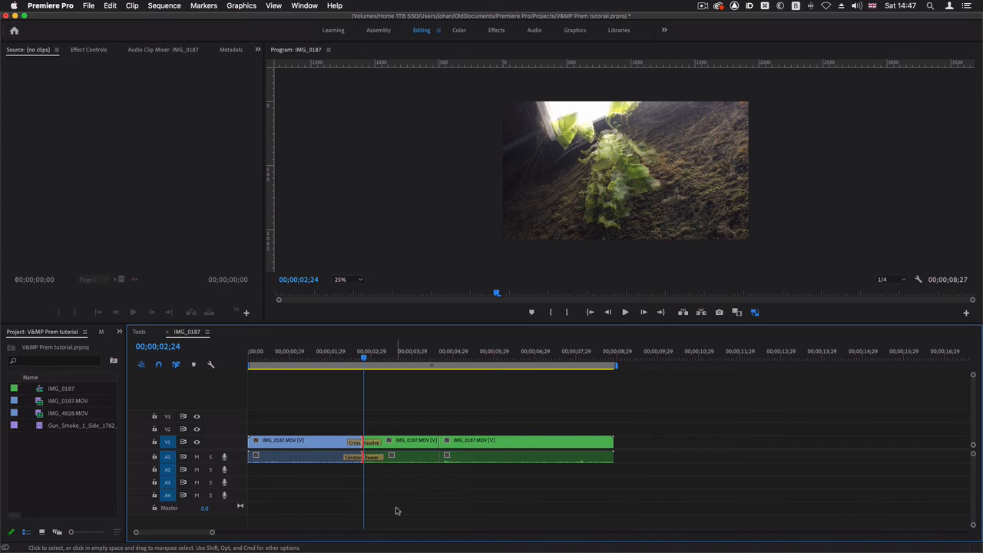
Play the sequence across the Cross Dissolve, stop playback, and undo the default transitions.
left_click(354, 360)
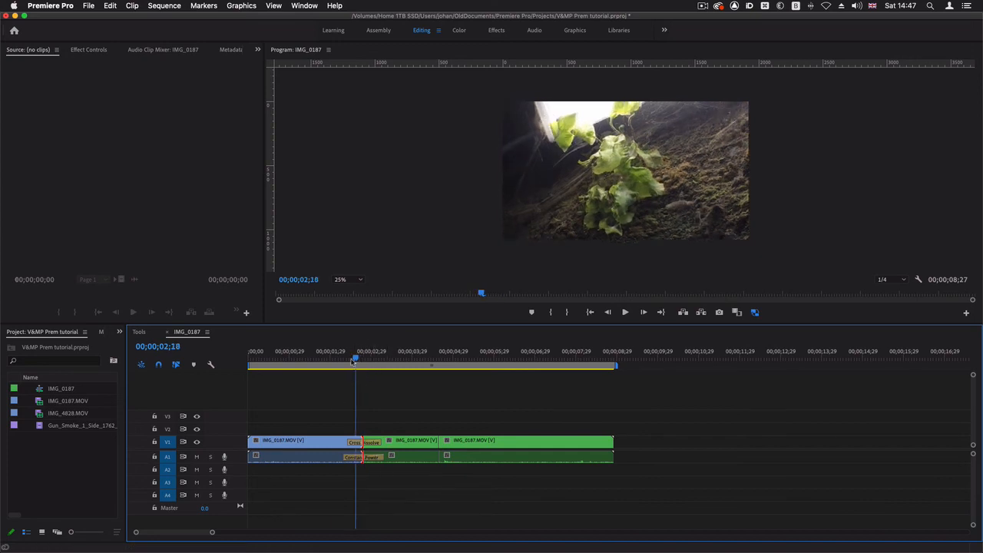
mouse_move(354, 359)
left_mouse_down()
mouse_move(334, 360)
mouse_move(379, 361)
mouse_move(364, 376)
mouse_move(344, 373)
left_mouse_up()
key("space")
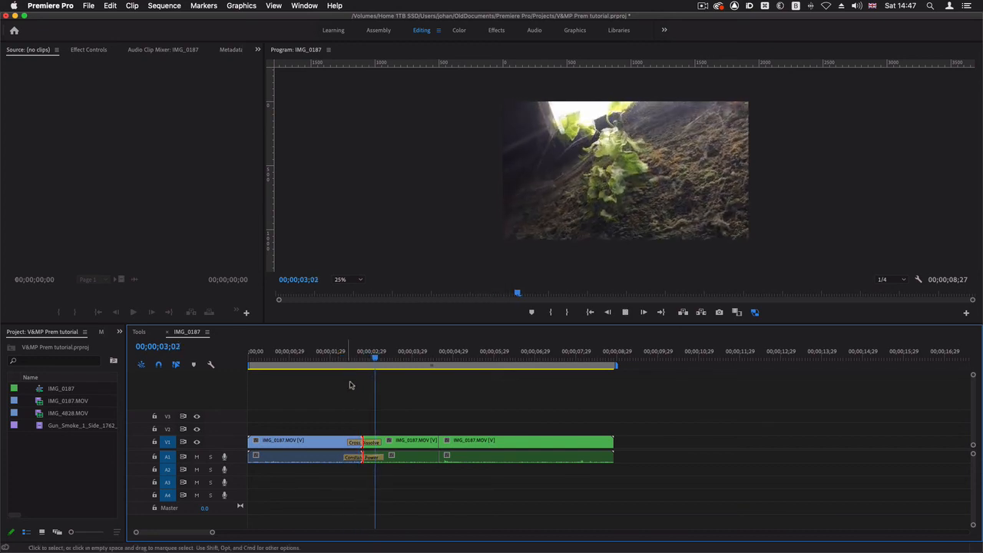
key("space")
key("super+z")
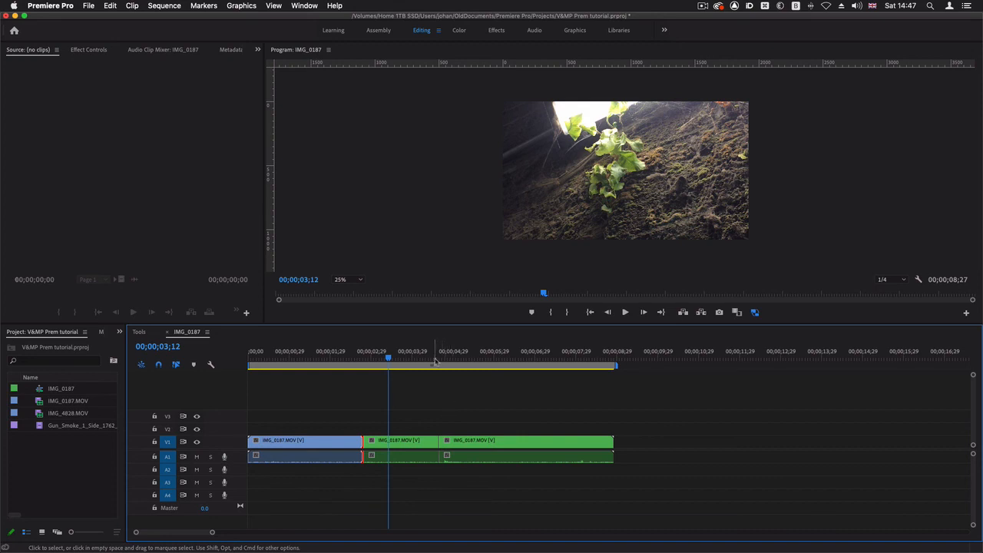
Switch to the Effects workspace and add the Page Peel video transition at the cut between the first two segments.
left_click(496, 30)
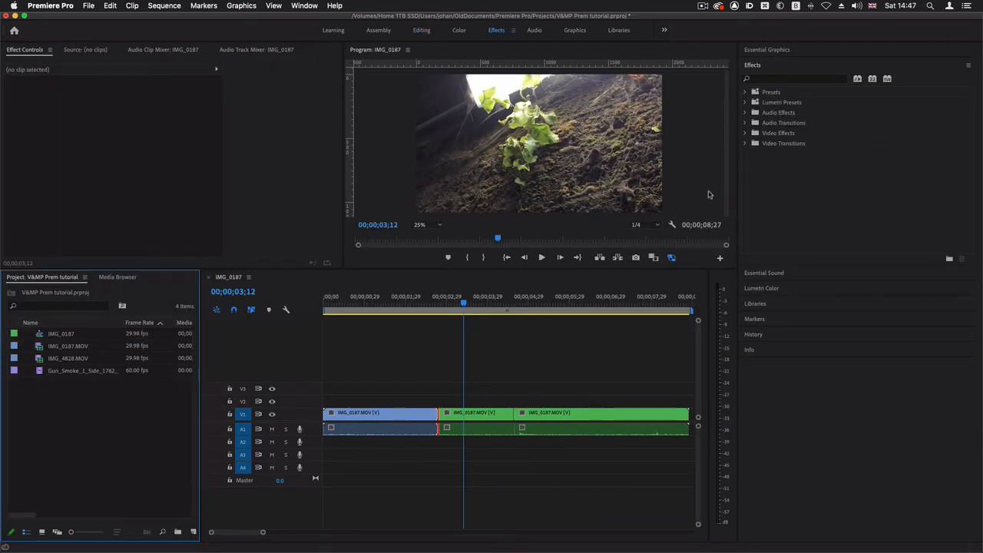
left_click(767, 137)
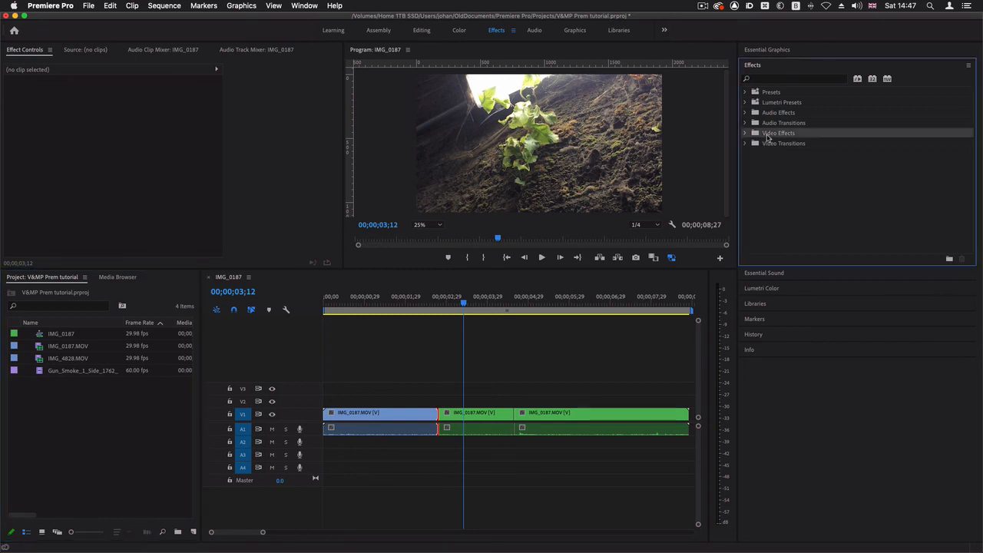
left_click(764, 145)
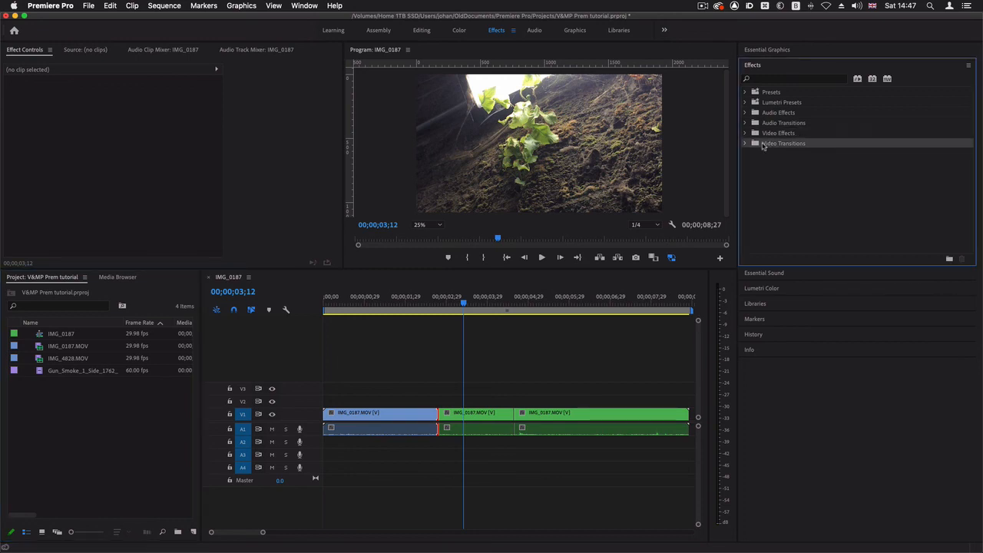
left_click(744, 145)
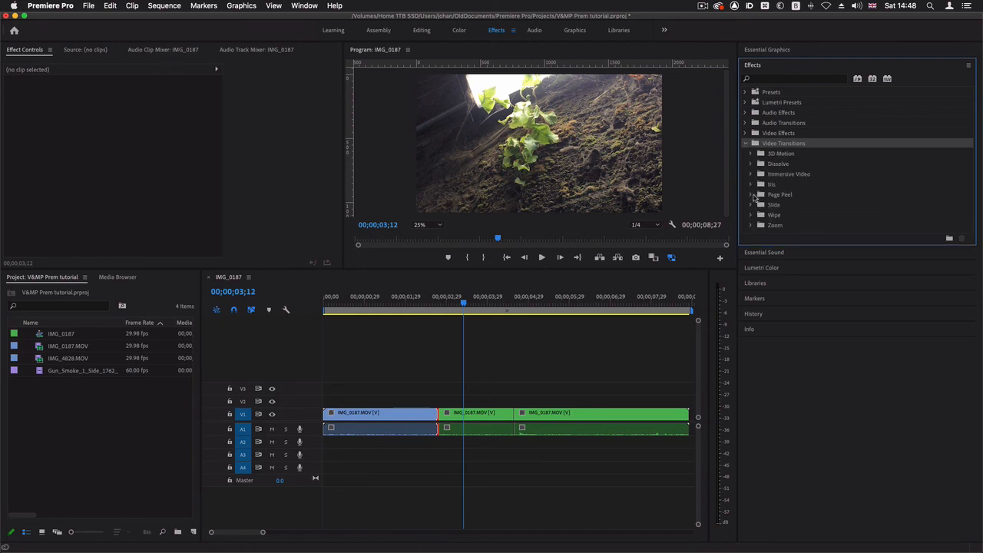
left_click(751, 195)
left_click_drag(787, 205, 446, 419)
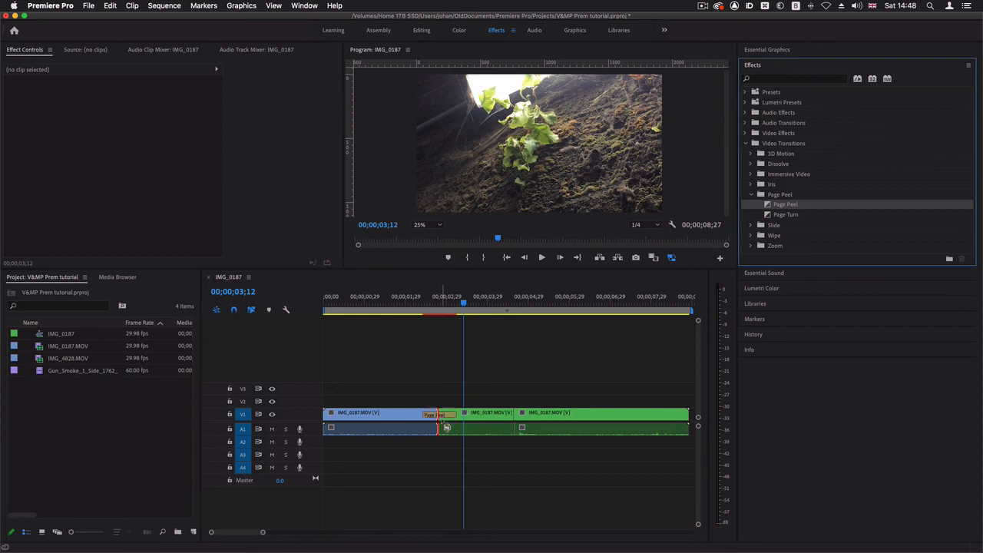
Preview the Page Peel transition by playing the sequence from just before it, and stop playback after it.
left_click_drag(465, 302, 423, 328)
key("space")
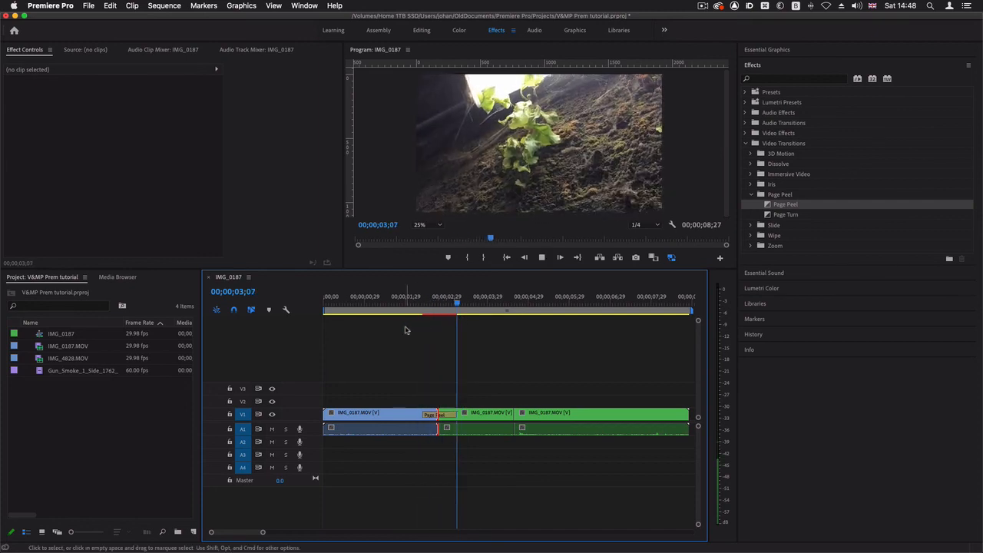
key("space")
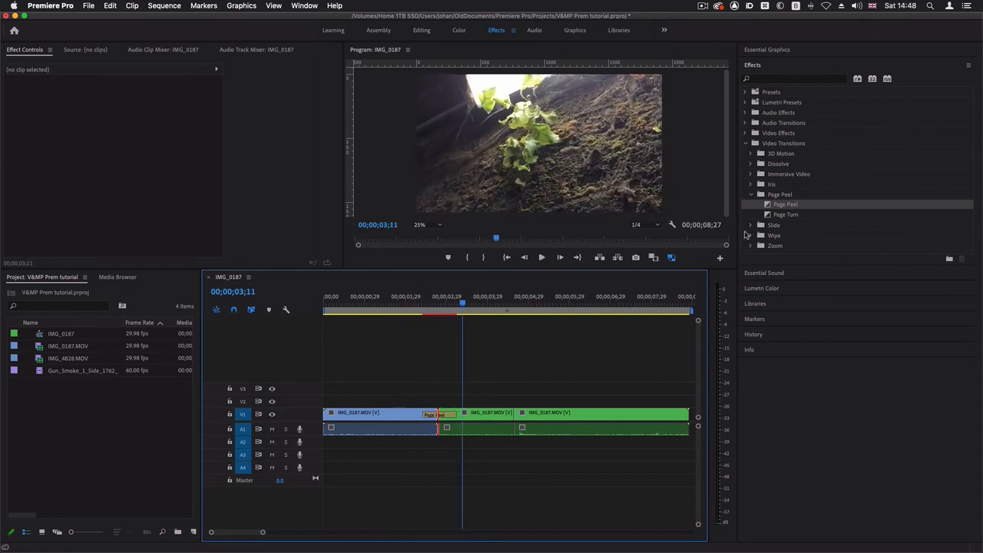